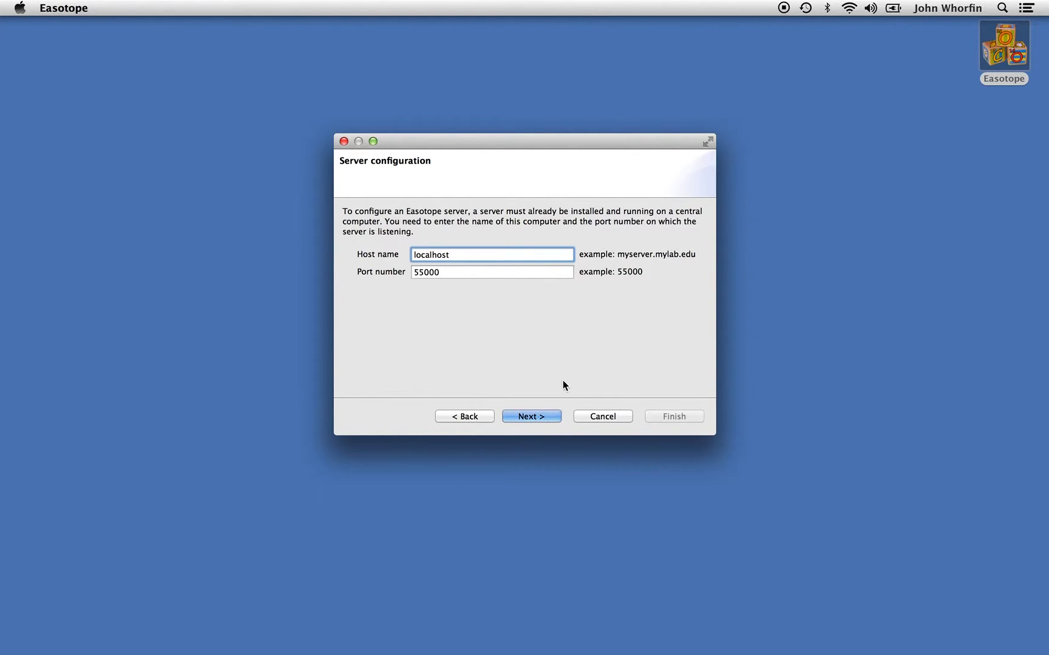
# - Accept server host localhost on port 55000 and continue to the admin password step
pyautogui.click(544, 416)
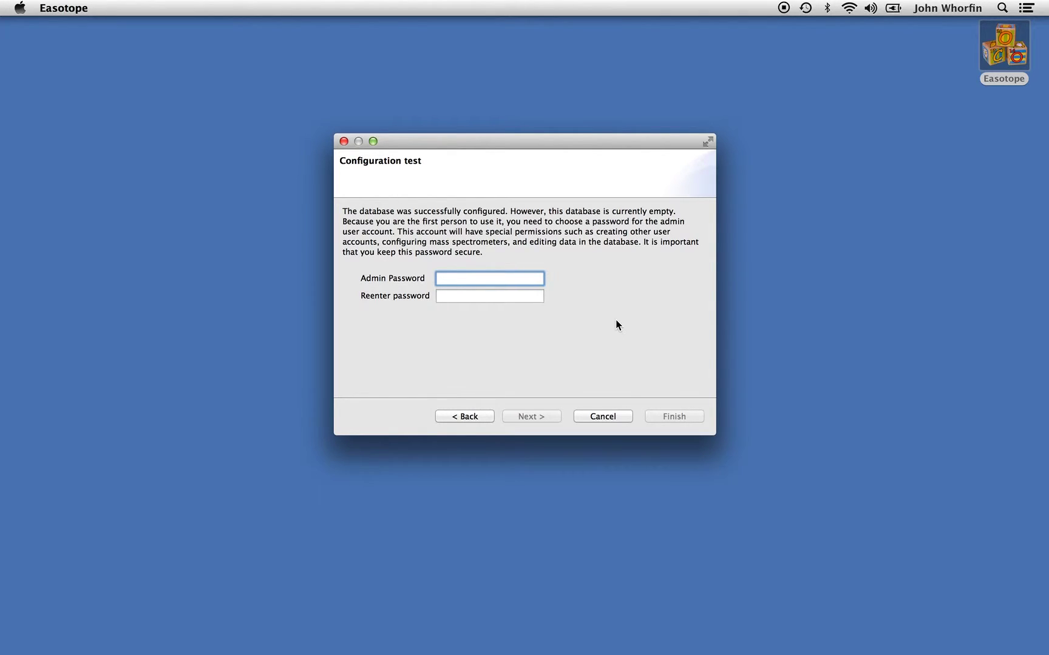
# - Enter and confirm the admin password, then finish the wizard to connect to localhost:55000
pyautogui.write('*****')
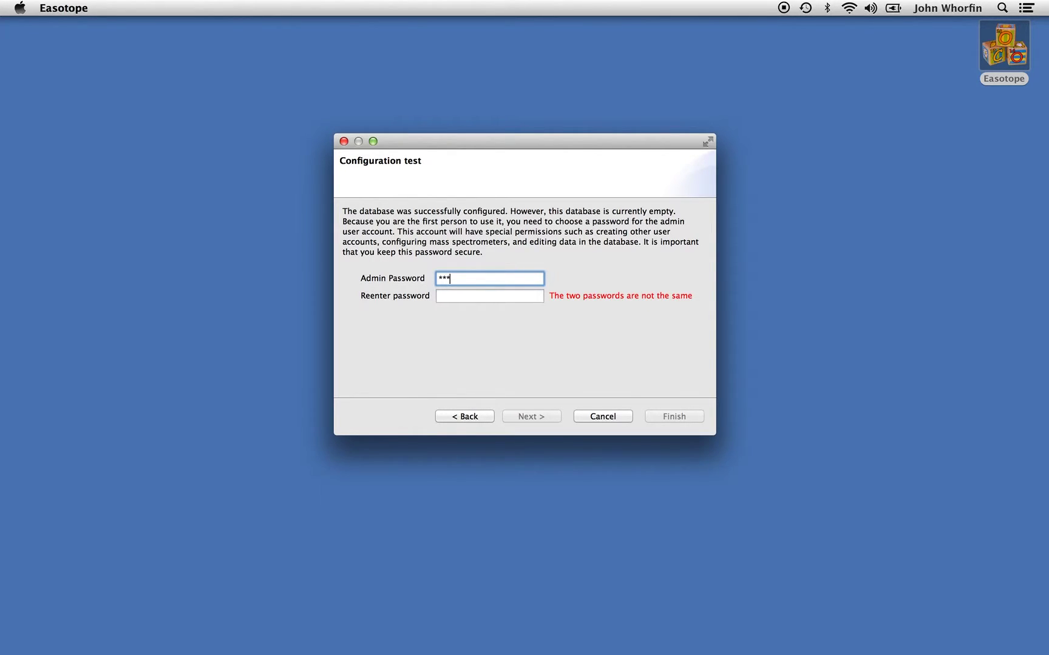
pyautogui.press('Tab')
pyautogui.write('*****')
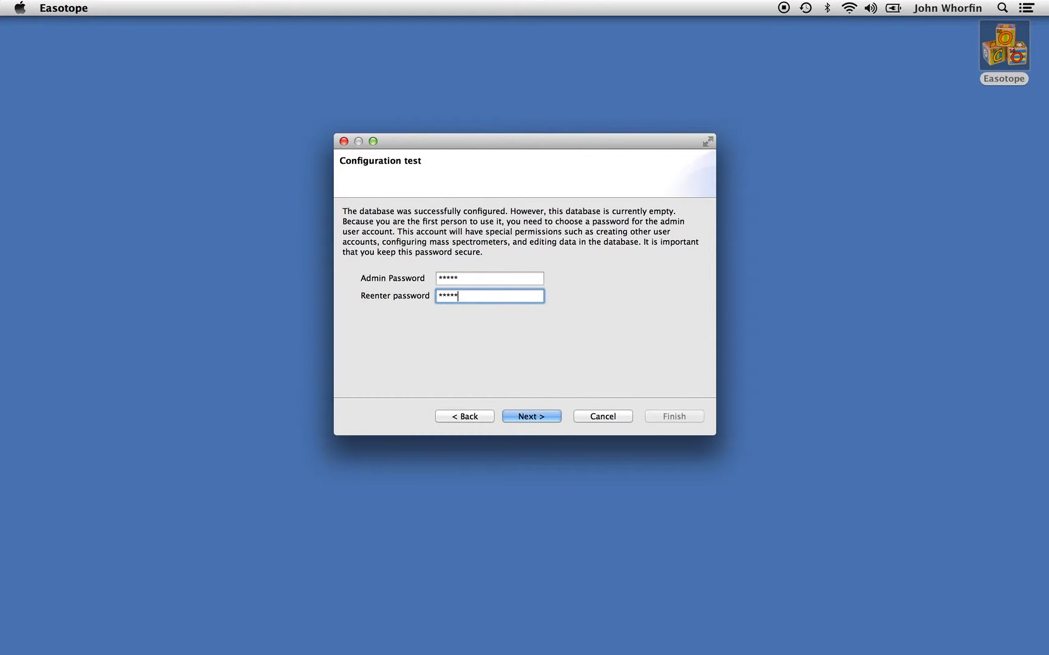
pyautogui.press('Return')
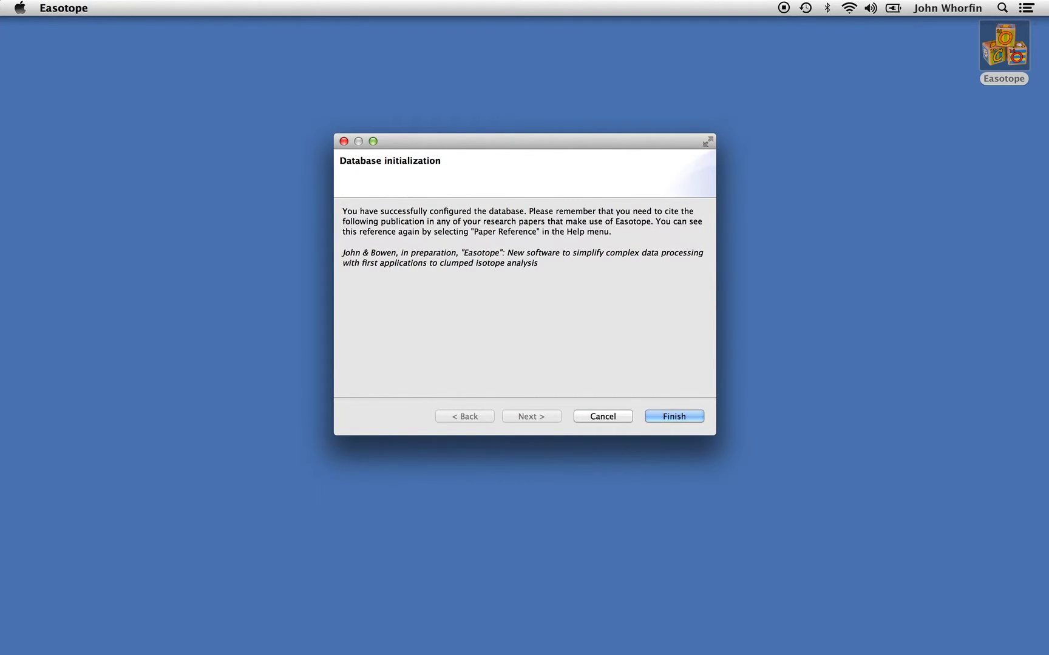
pyautogui.press('Return')
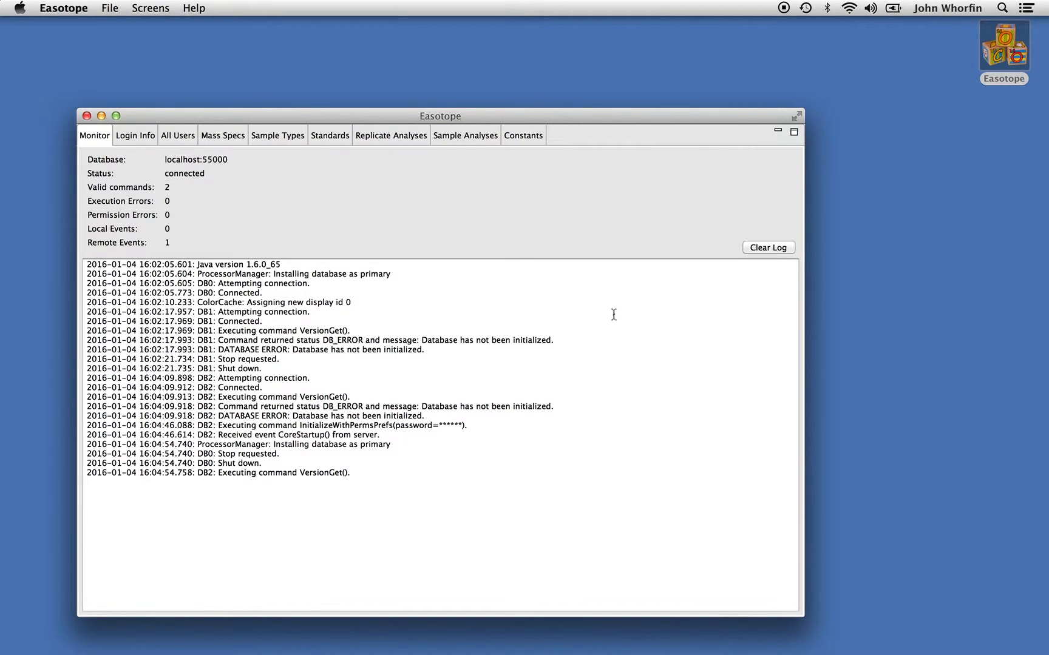
# - Maximize the main window and view the administrator account on the Login Info page
pyautogui.click(116, 116)
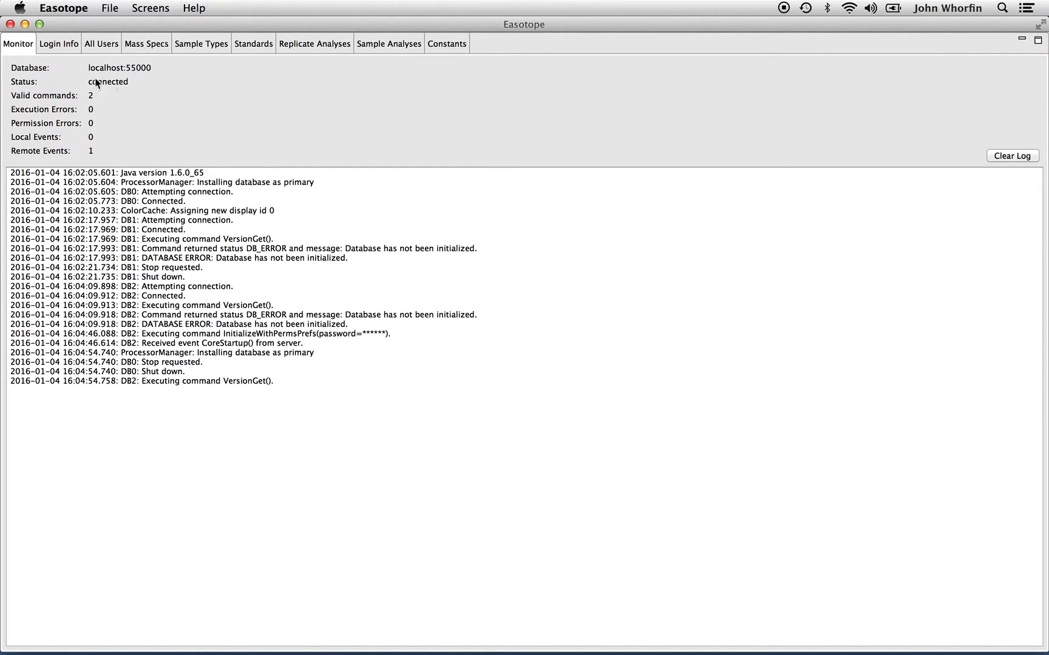
pyautogui.click(56, 44)
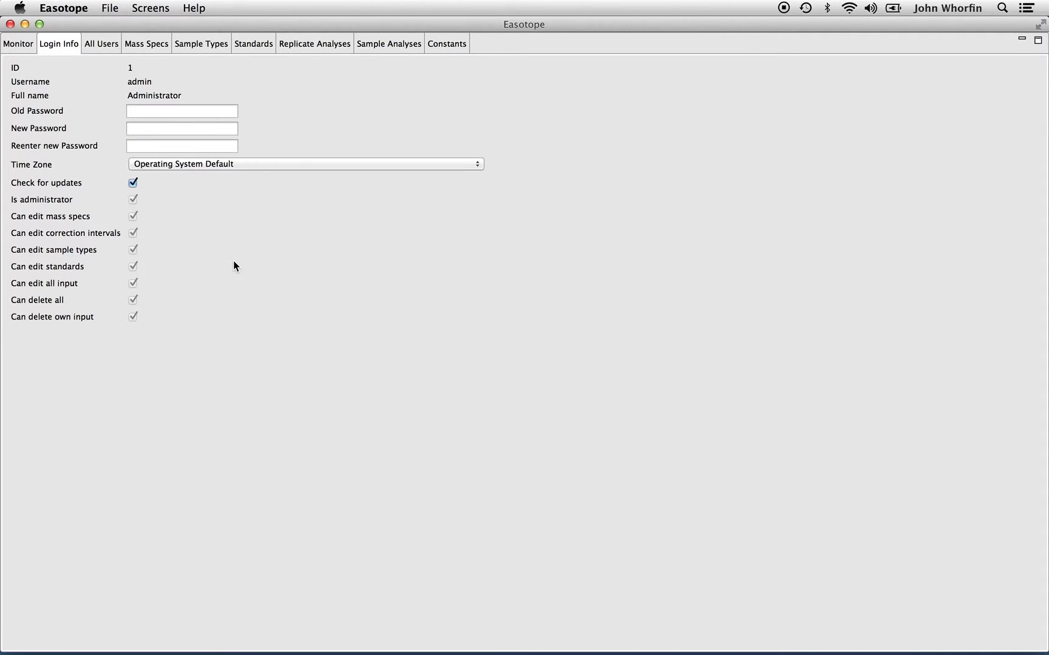
# - In All Users, add a user with username, full name, password and admin rights checked
pyautogui.click(100, 43)
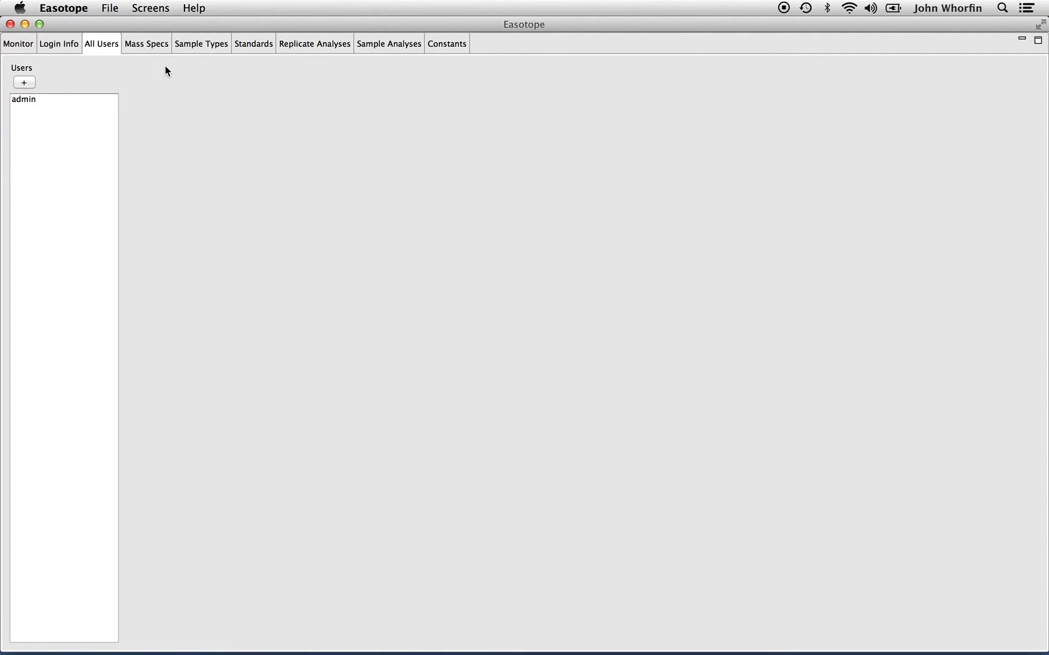
pyautogui.click(25, 83)
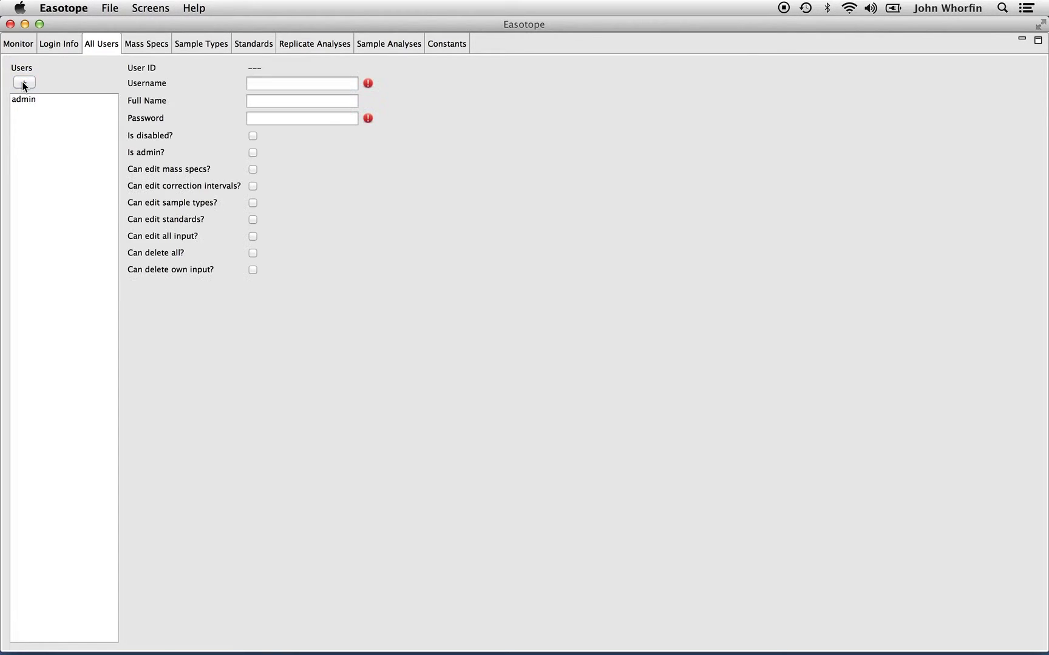
pyautogui.click(317, 80)
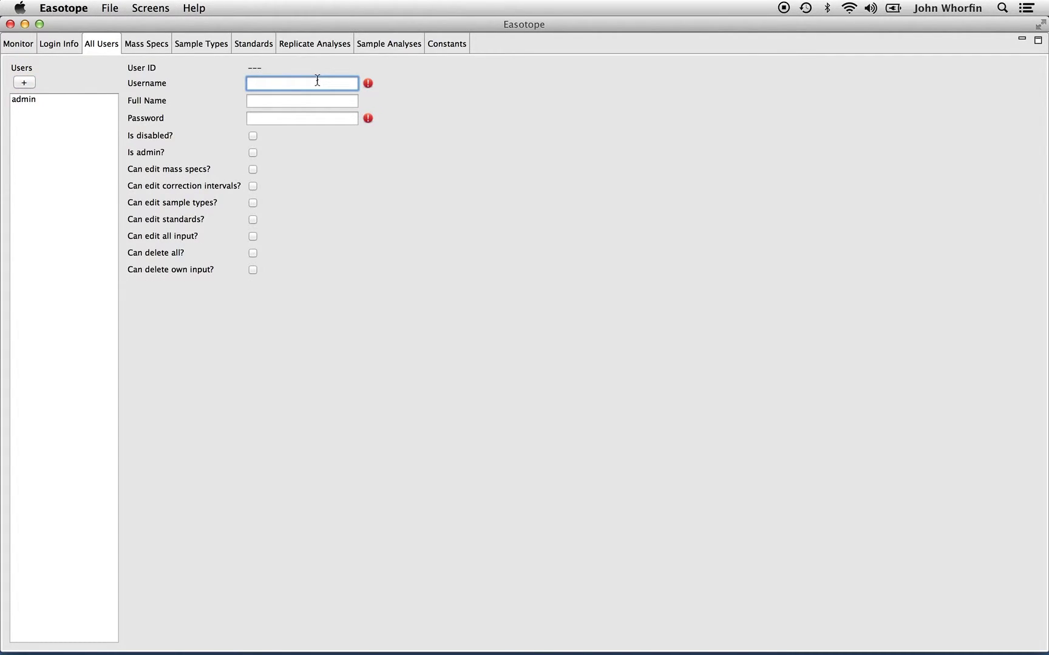
pyautogui.write('whorfin')
pyautogui.press('Tab')
pyautogui.write('John Whorfin')
pyautogui.press('Tab')
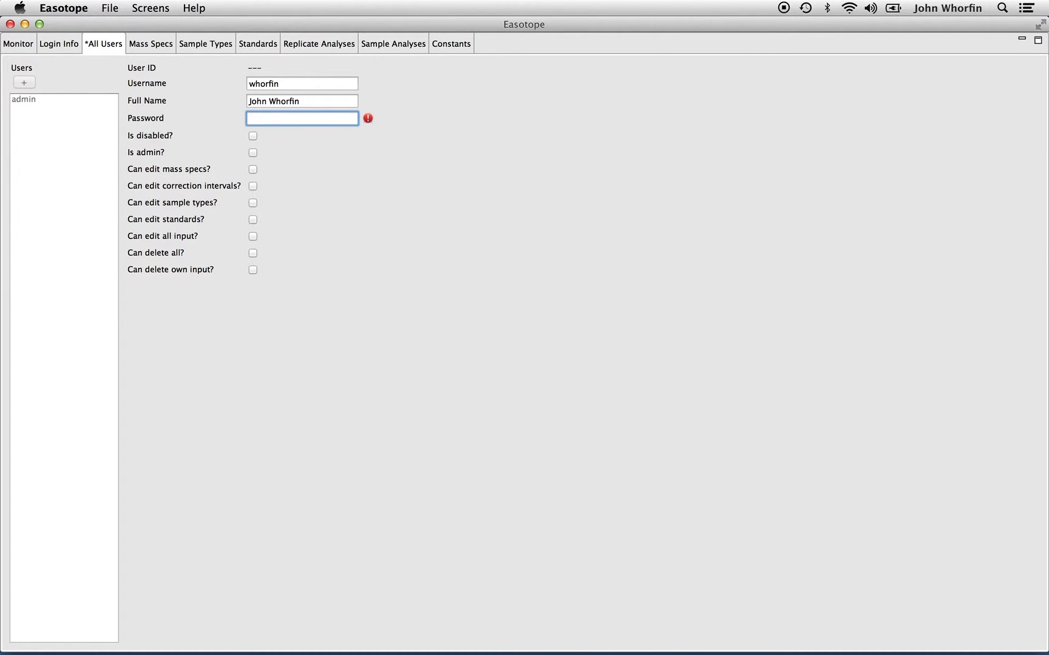
pyautogui.write('******')
pyautogui.click(252, 154)
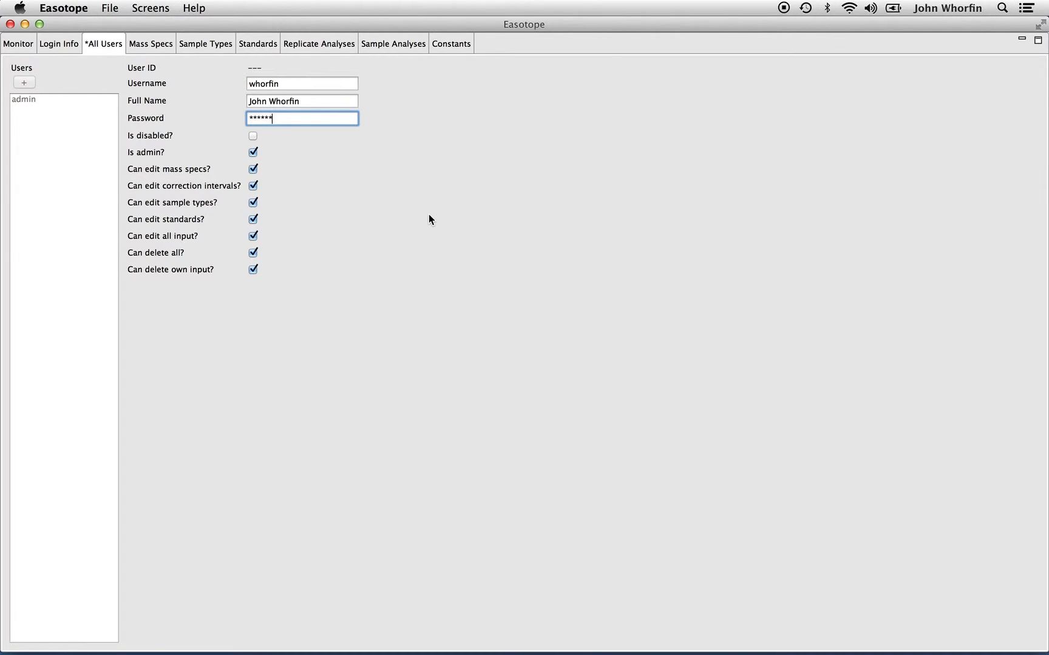
# - Save the new user account, review its details, and close Easotope
pyautogui.click(106, 10)
pyautogui.click(128, 64)
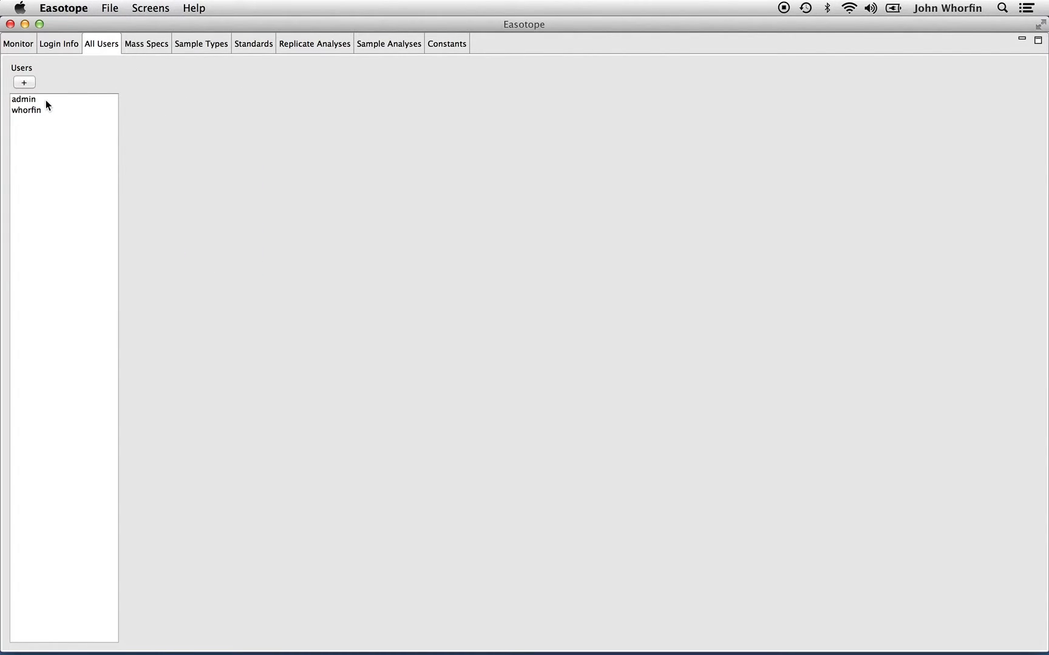
pyautogui.click(31, 110)
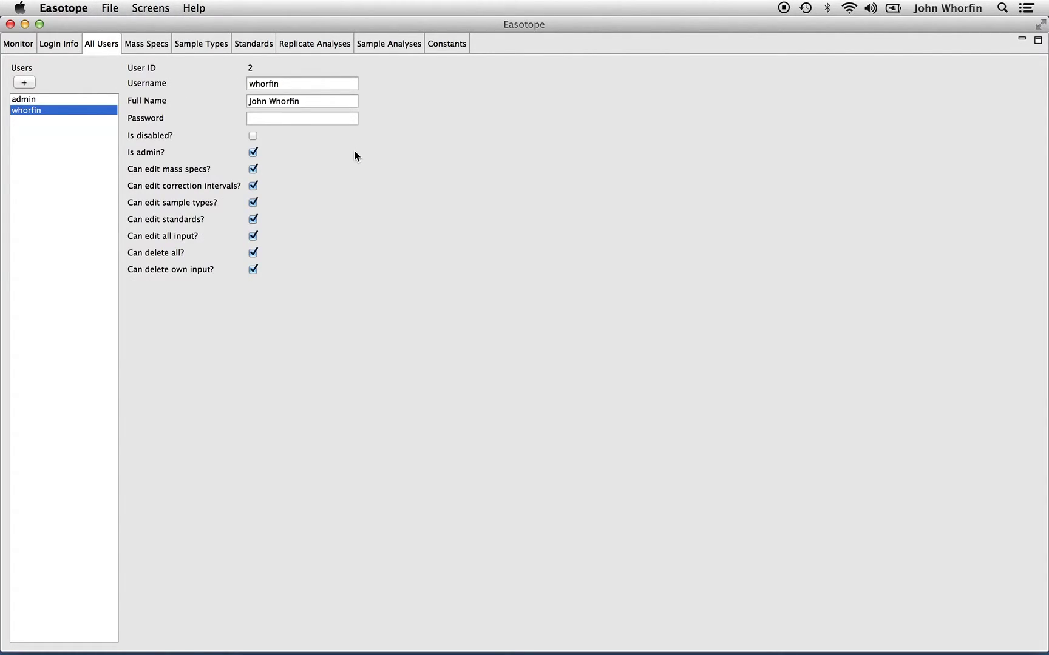
pyautogui.click(10, 24)
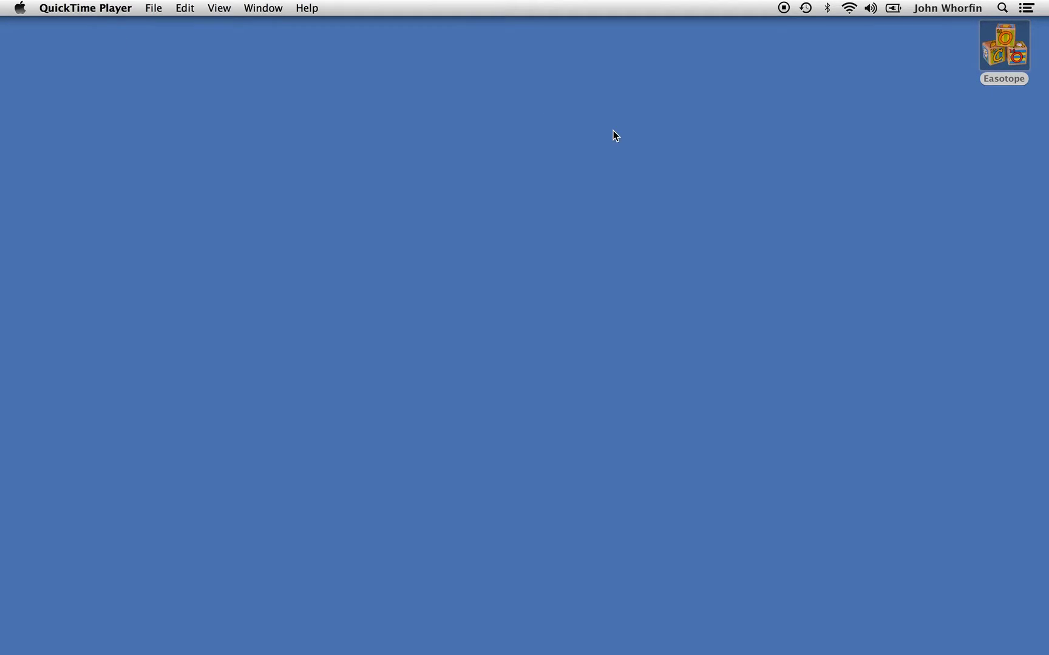
# - Relaunch Easotope and log in with the new user's username and password
pyautogui.doubleClick(1010, 45)
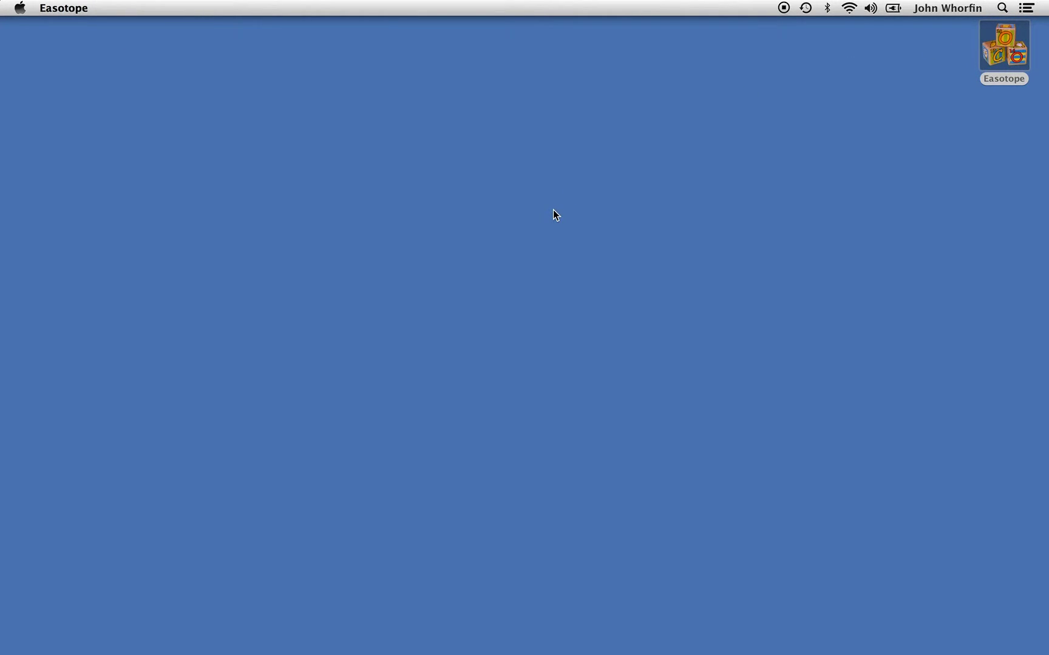
pyautogui.click(525, 372)
pyautogui.doubleClick(525, 373)
pyautogui.write('whorfin')
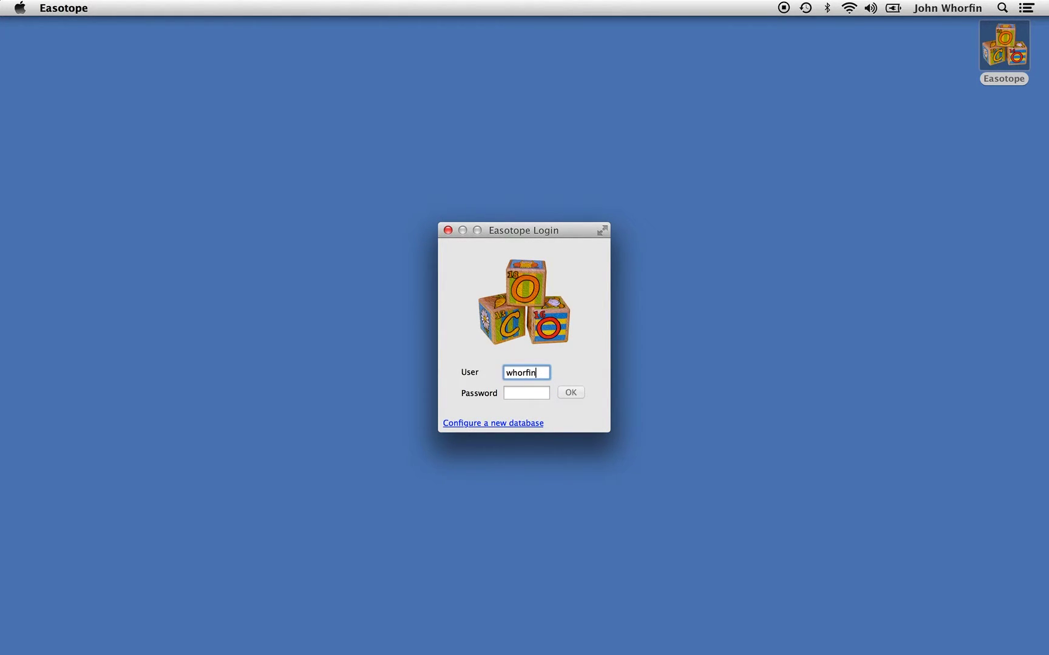
pyautogui.press('Tab')
pyautogui.write('•••••')
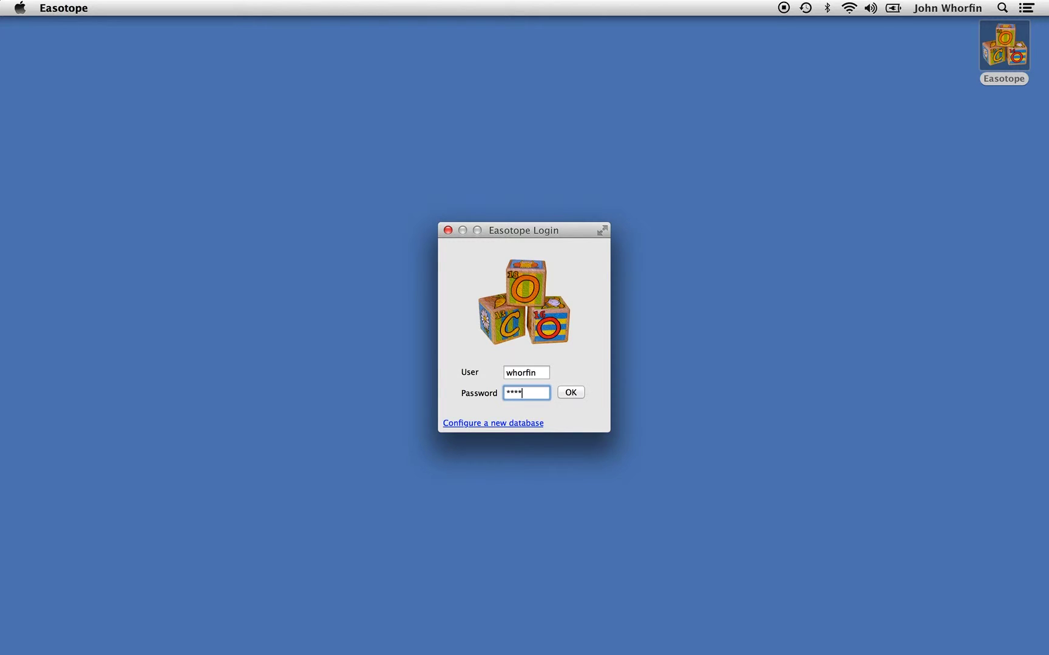
pyautogui.press('Return')
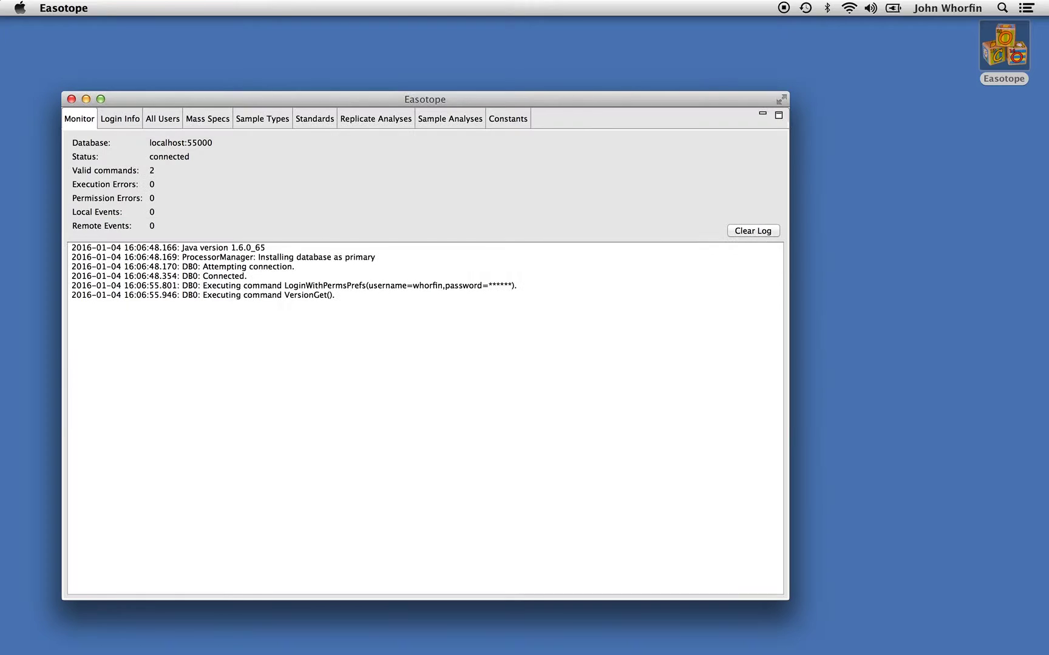
# - Maximize the window, check the login info, and show the empty Mass Specs list
pyautogui.click(101, 99)
pyautogui.click(52, 39)
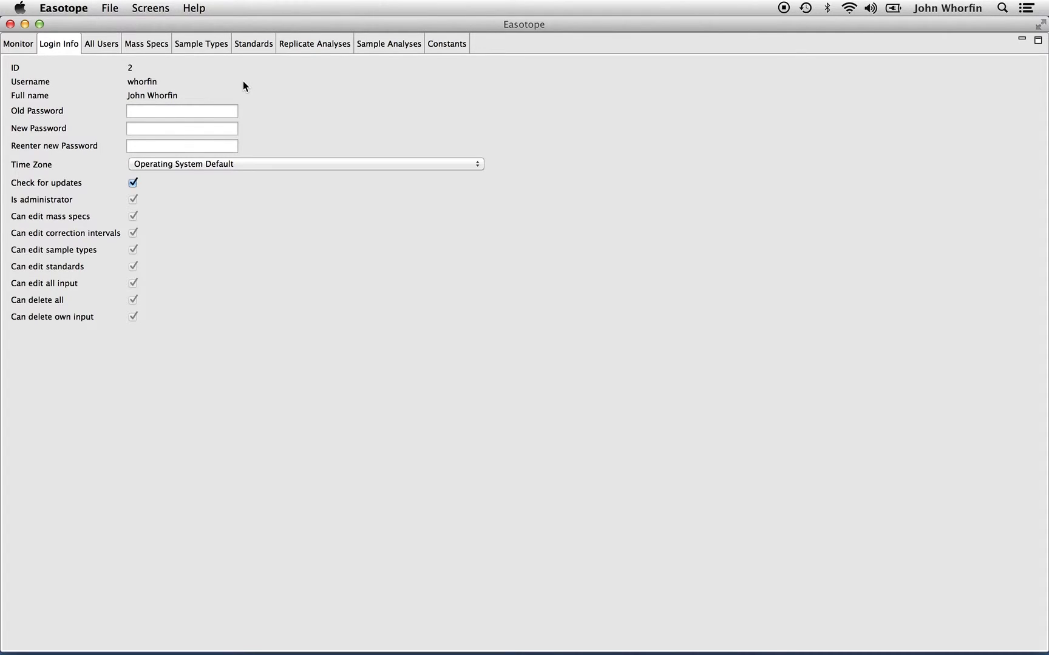
pyautogui.click(145, 43)
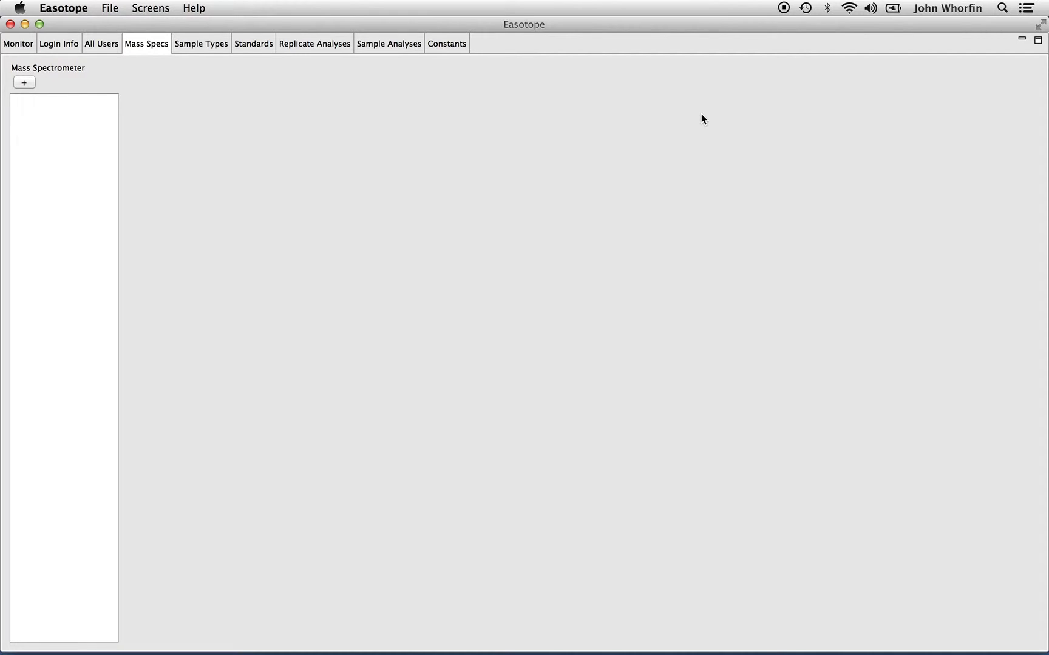
# - Save a new mass spectrometer named 'mass spec' with description 'In the closet.'
pyautogui.click(23, 84)
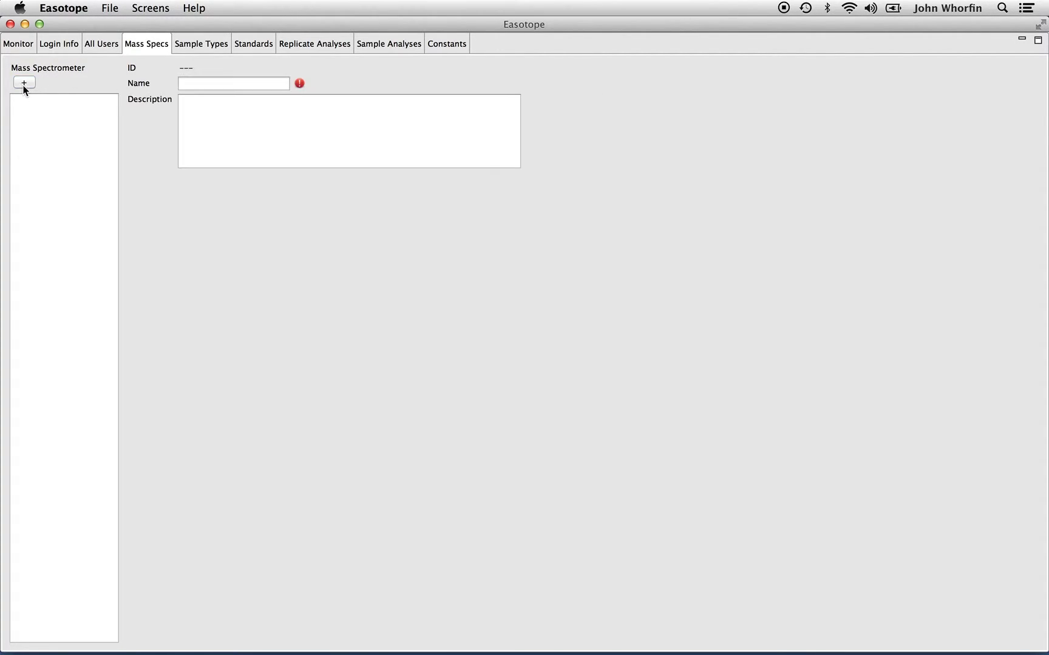
pyautogui.click(262, 84)
pyautogui.write('ma')
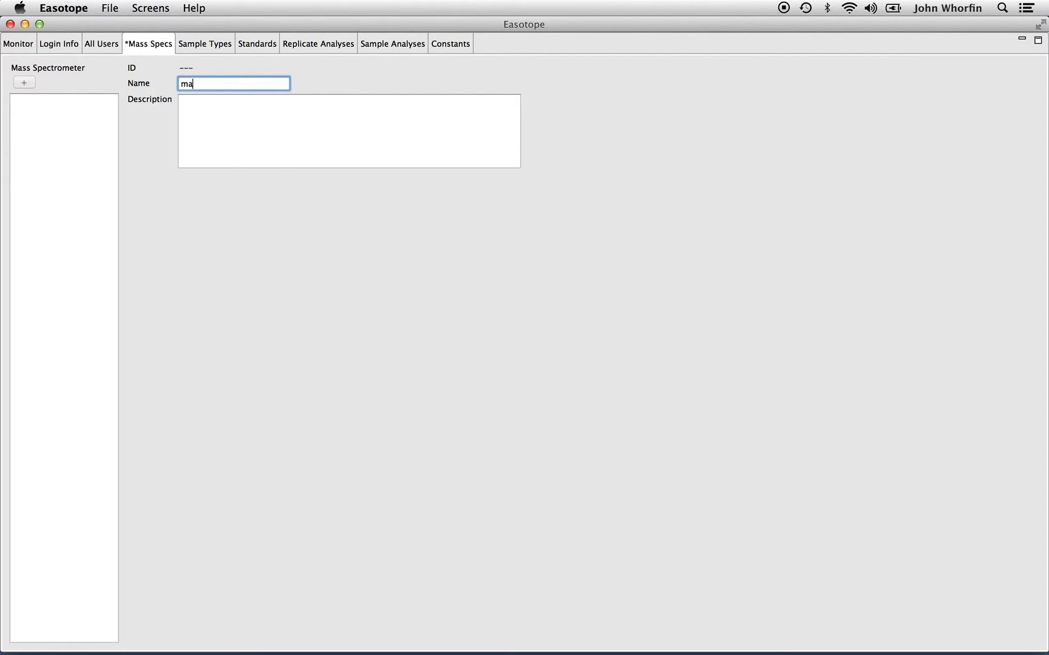
pyautogui.write('ss spec')
pyautogui.click(211, 106)
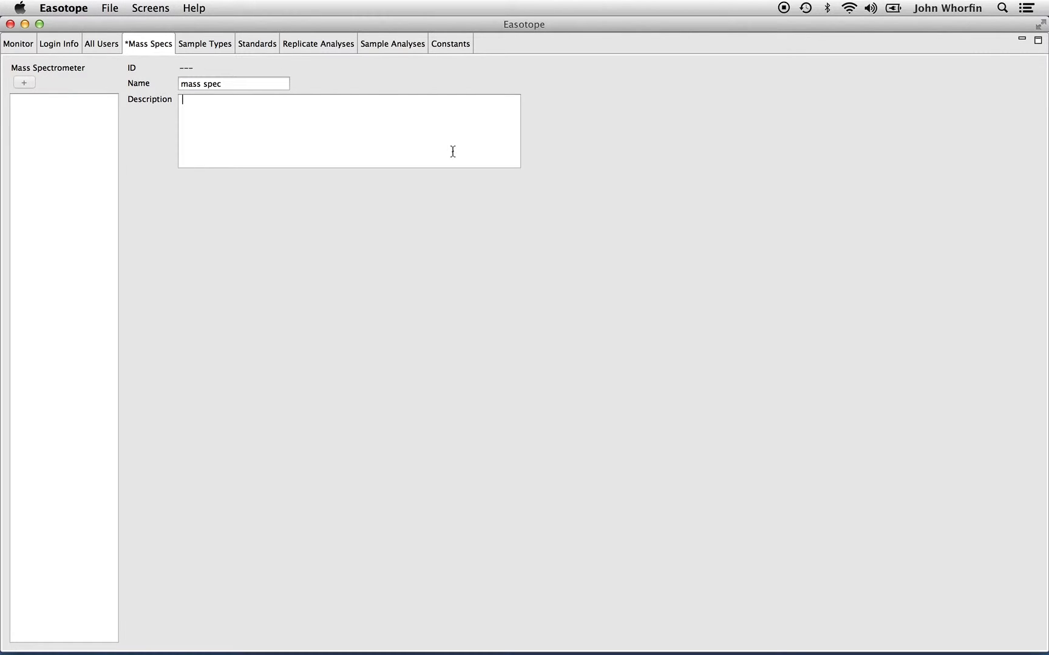
pyautogui.write('In the closet.')
pyautogui.click(111, 7)
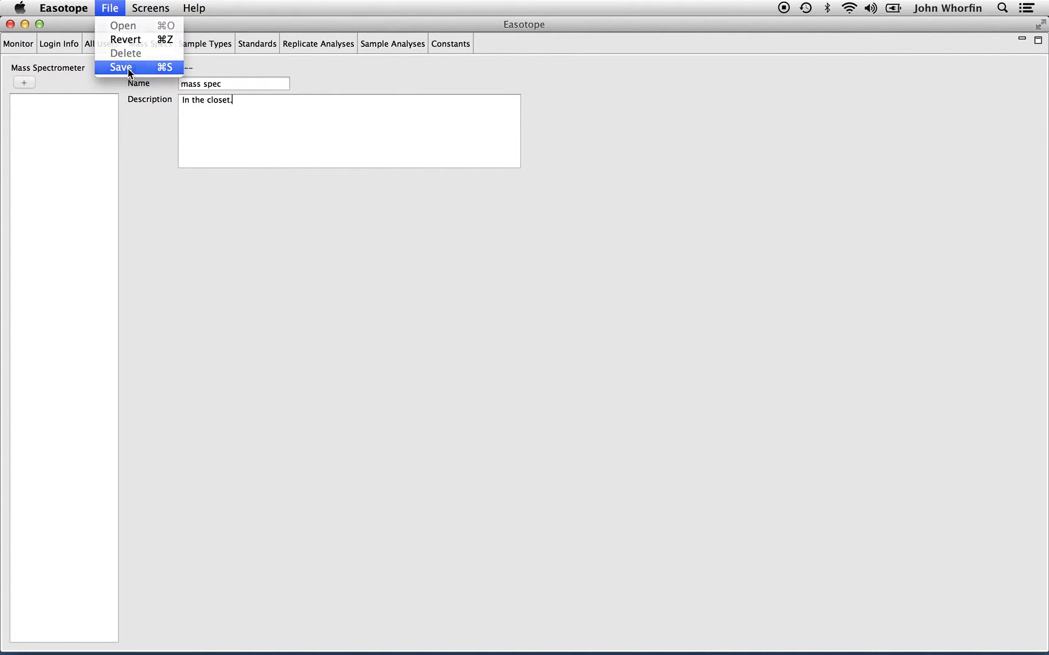
pyautogui.click(124, 67)
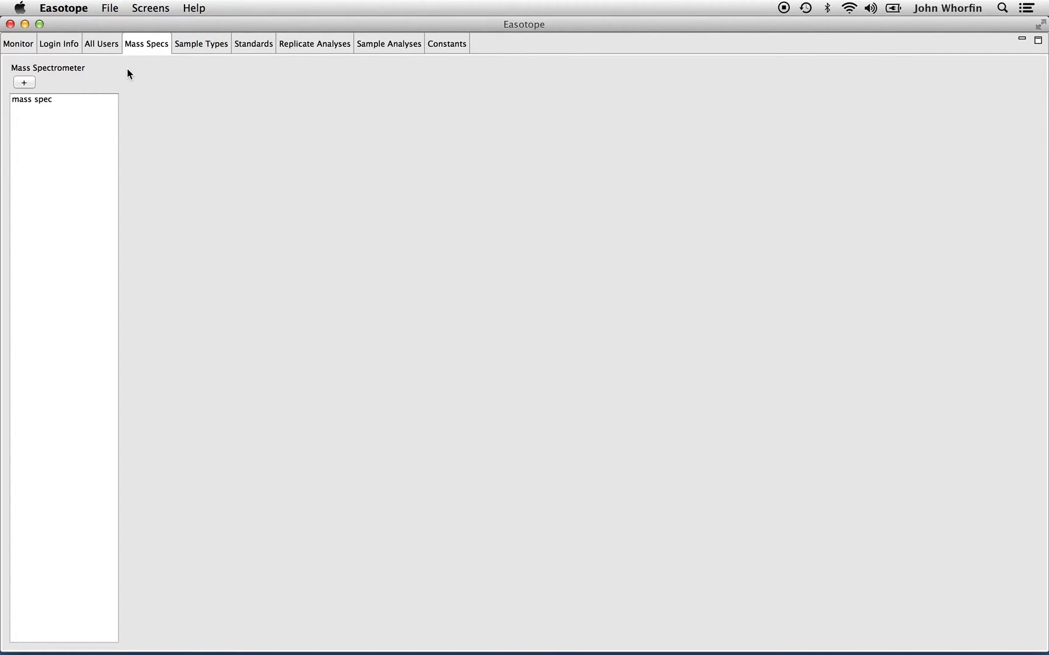
pyautogui.click(72, 102)
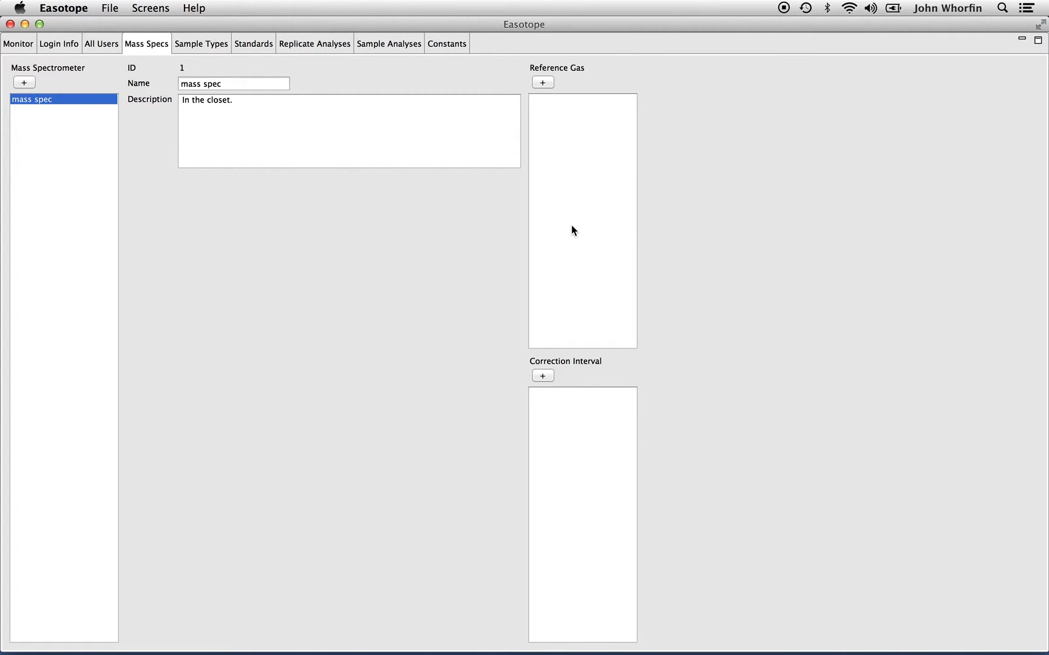
# - Add a reference gas valid from 01/03/2015 15:00 with δ13C of -3.57
pyautogui.click(544, 82)
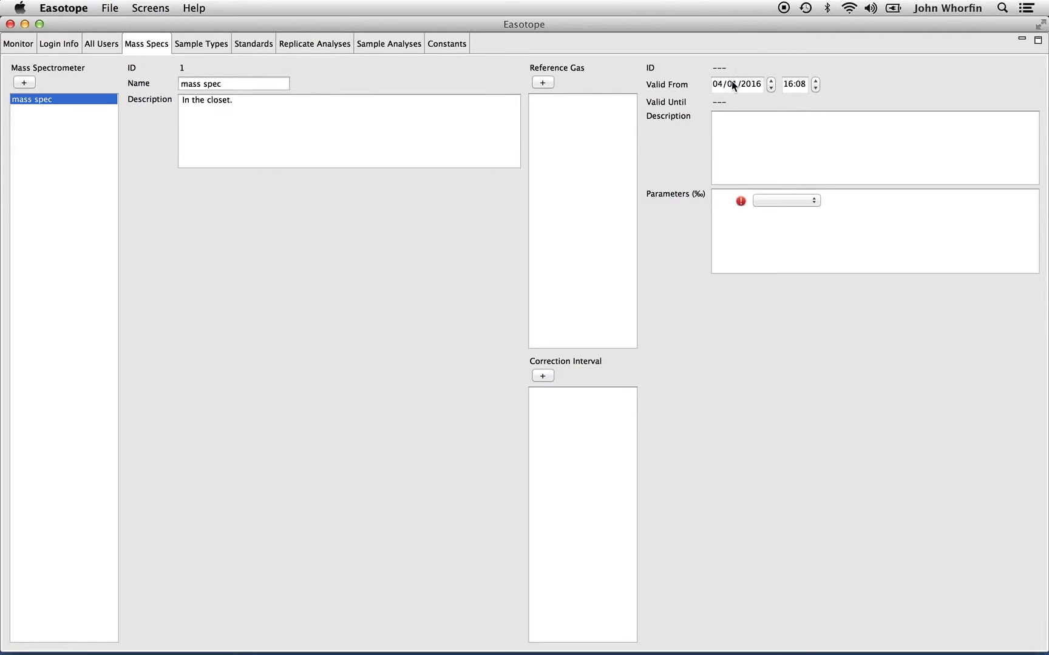
pyautogui.click(752, 84)
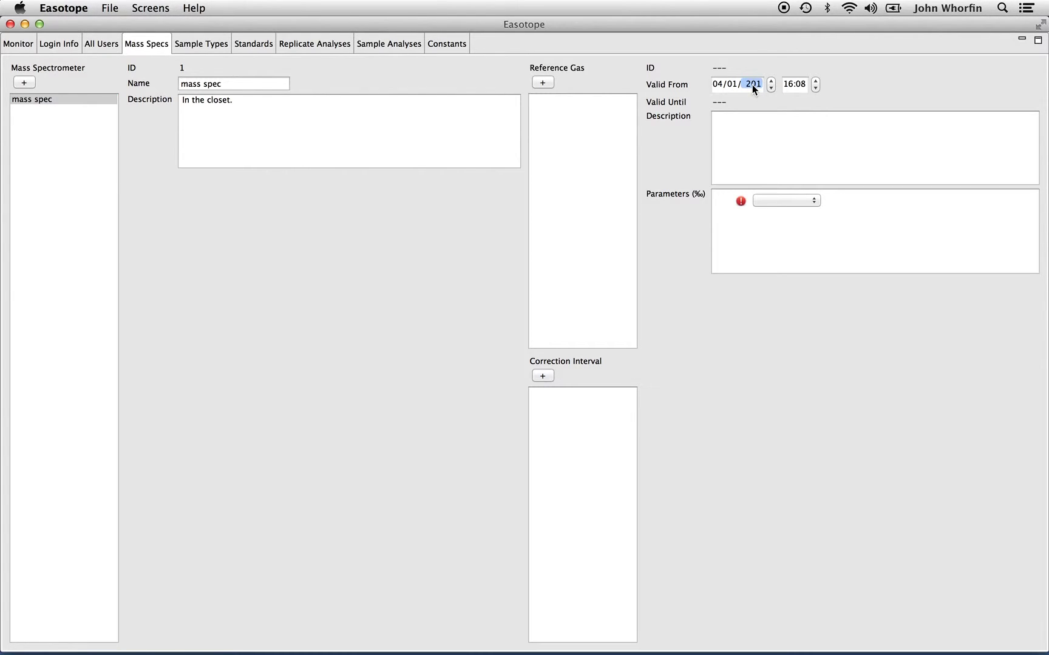
pyautogui.press('Down')
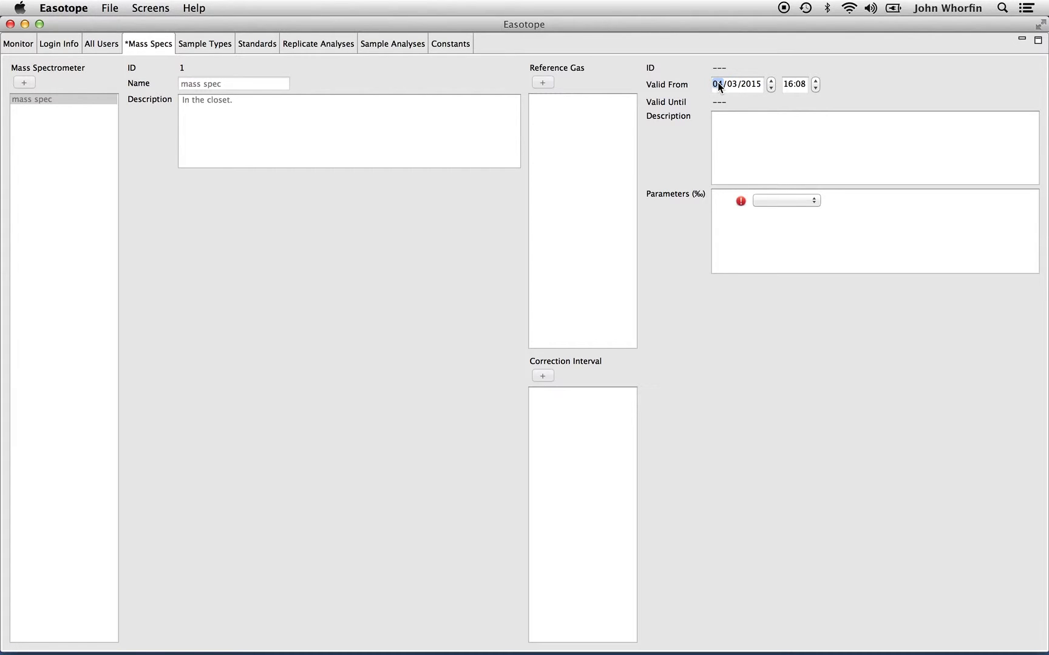
pyautogui.press('Tab')
pyautogui.click(775, 199)
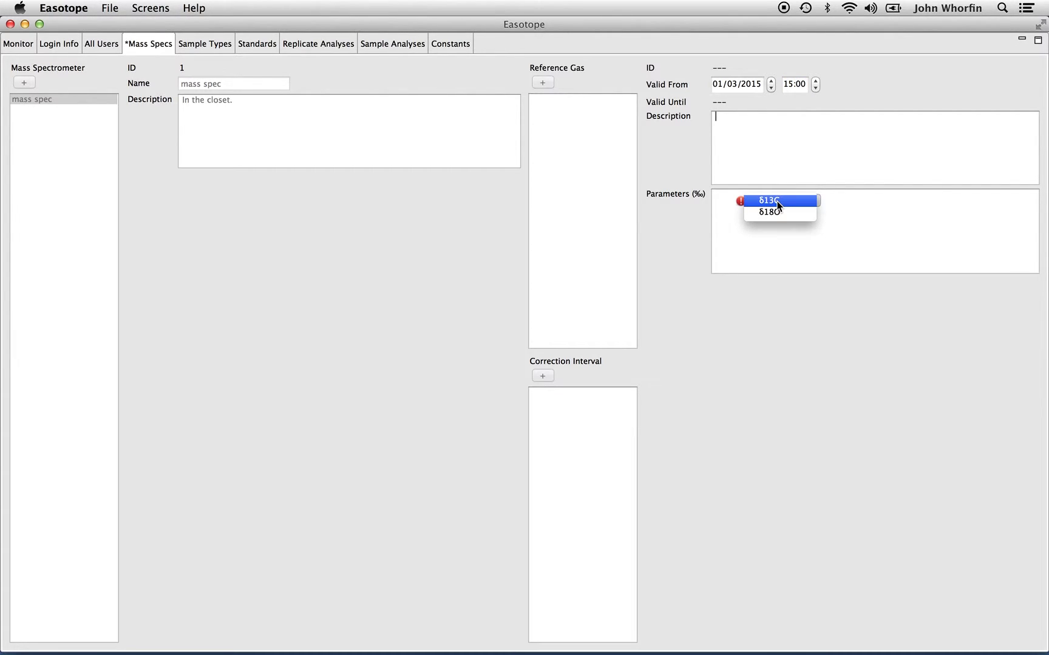
pyautogui.click(782, 199)
pyautogui.click(844, 201)
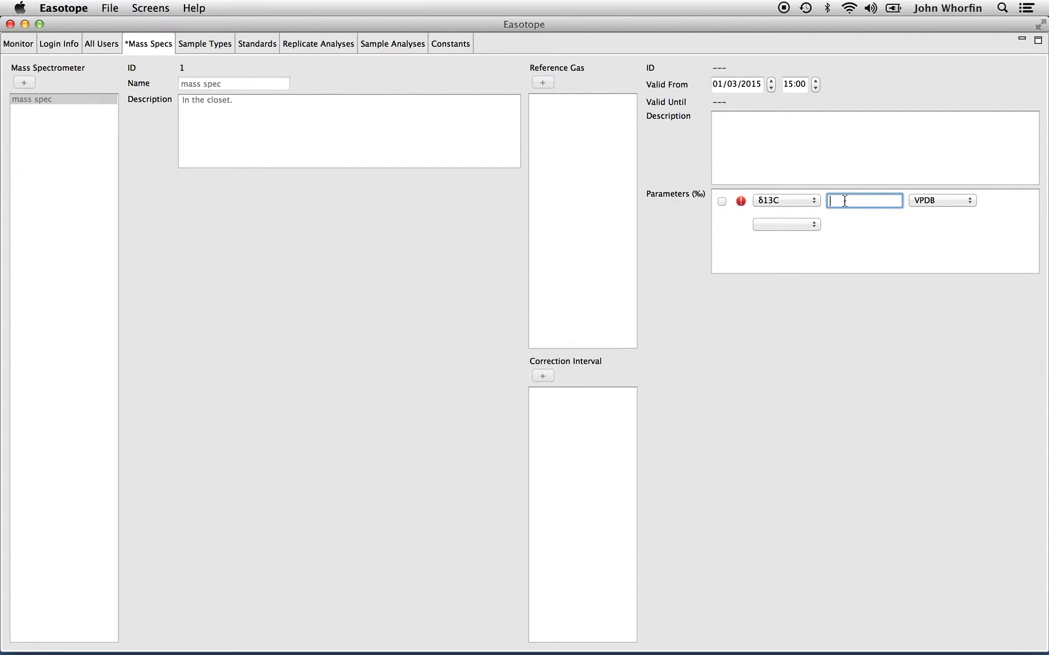
pyautogui.write('-3.57')
pyautogui.press('Tab')
# - Add δ18O 24.96 in VSMOW units and save the reference gas
pyautogui.click(812, 227)
pyautogui.click(796, 229)
pyautogui.click(851, 229)
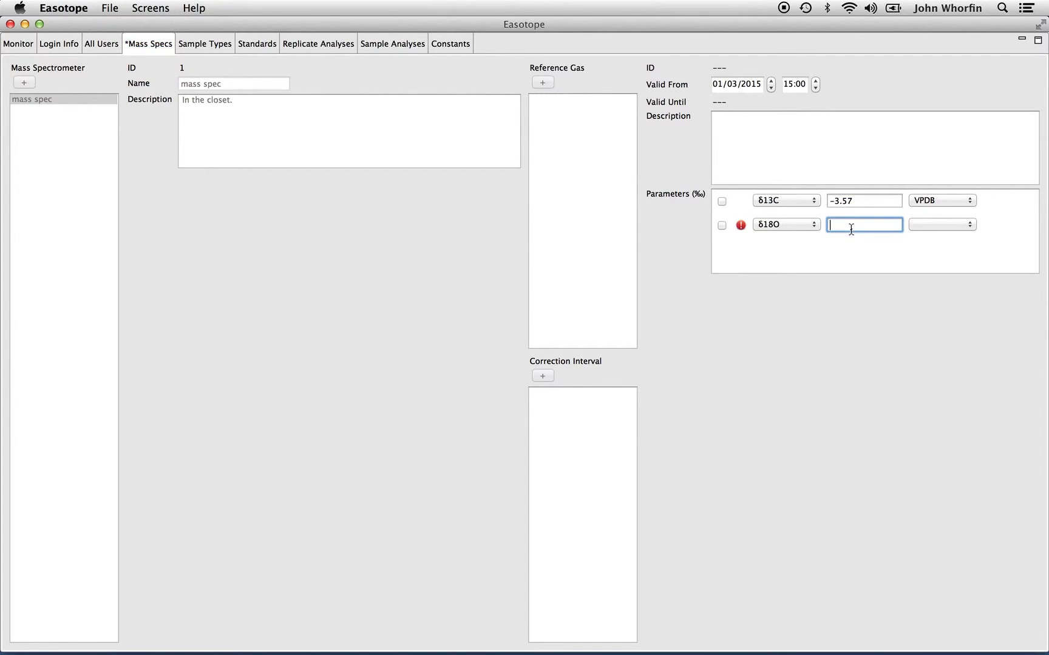
pyautogui.write('24.96')
pyautogui.click(913, 225)
pyautogui.click(929, 237)
pyautogui.click(111, 8)
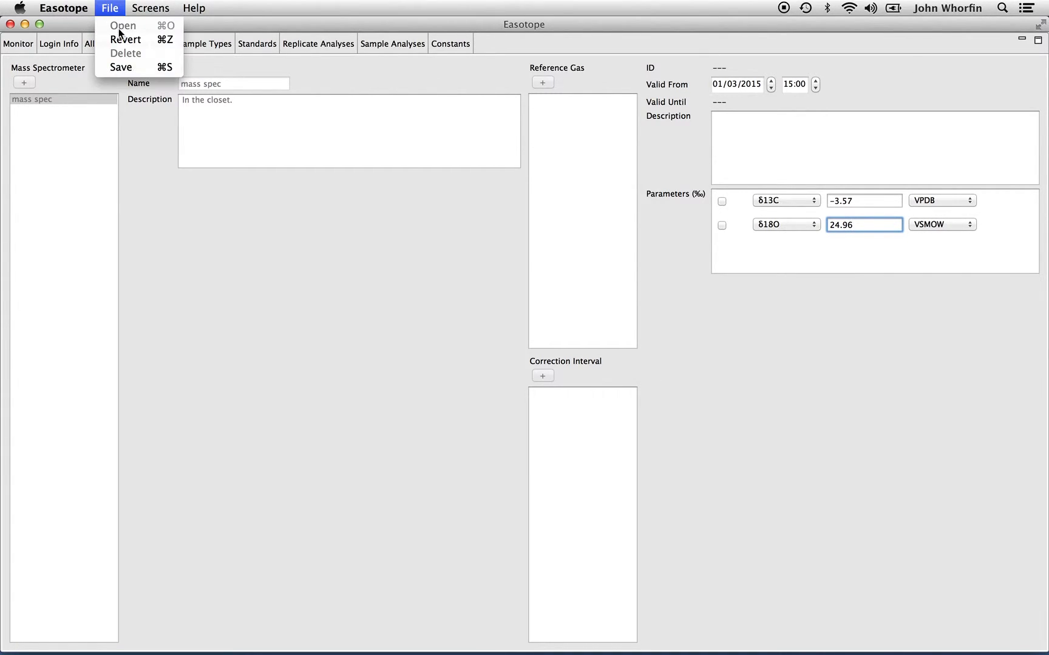
pyautogui.click(129, 68)
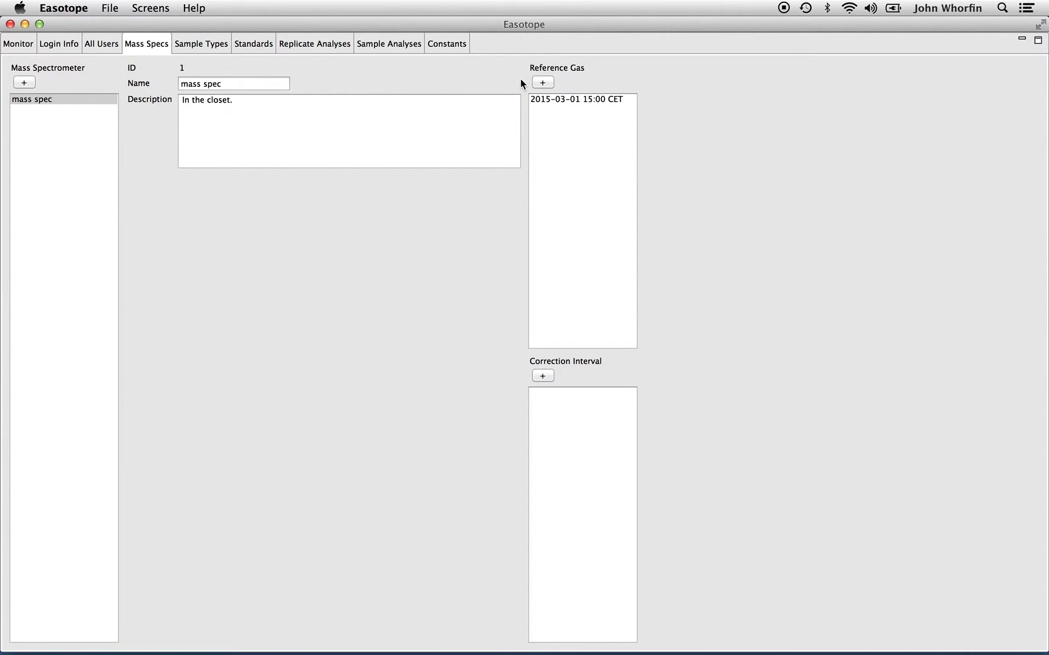
# - Review the saved reference gas and add a correction interval valid from 04/01/2016 16:09
pyautogui.click(546, 100)
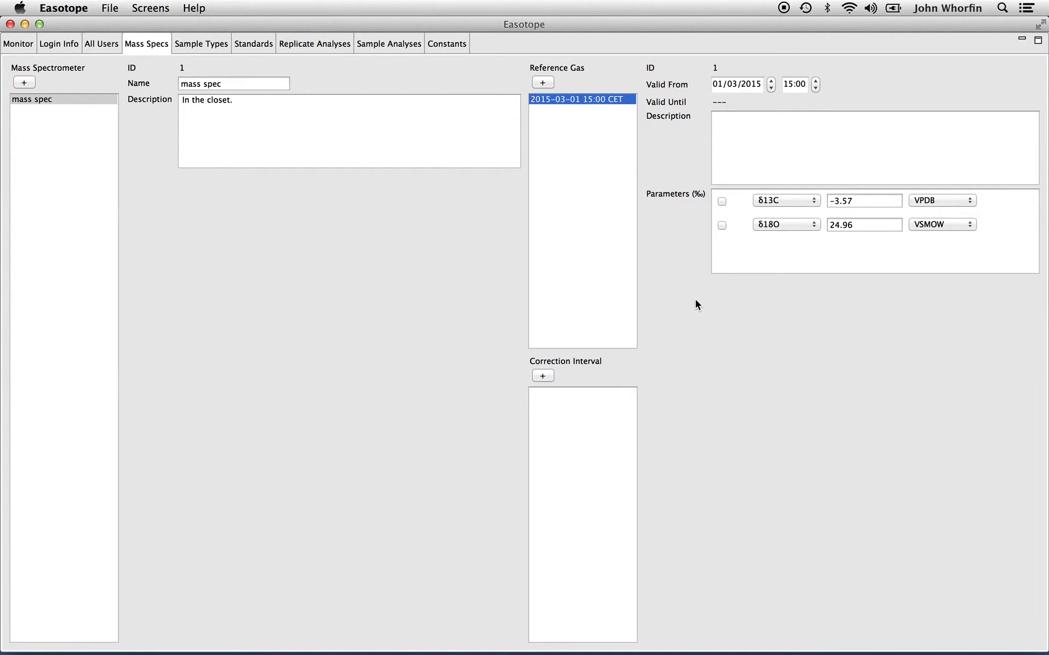
pyautogui.click(543, 376)
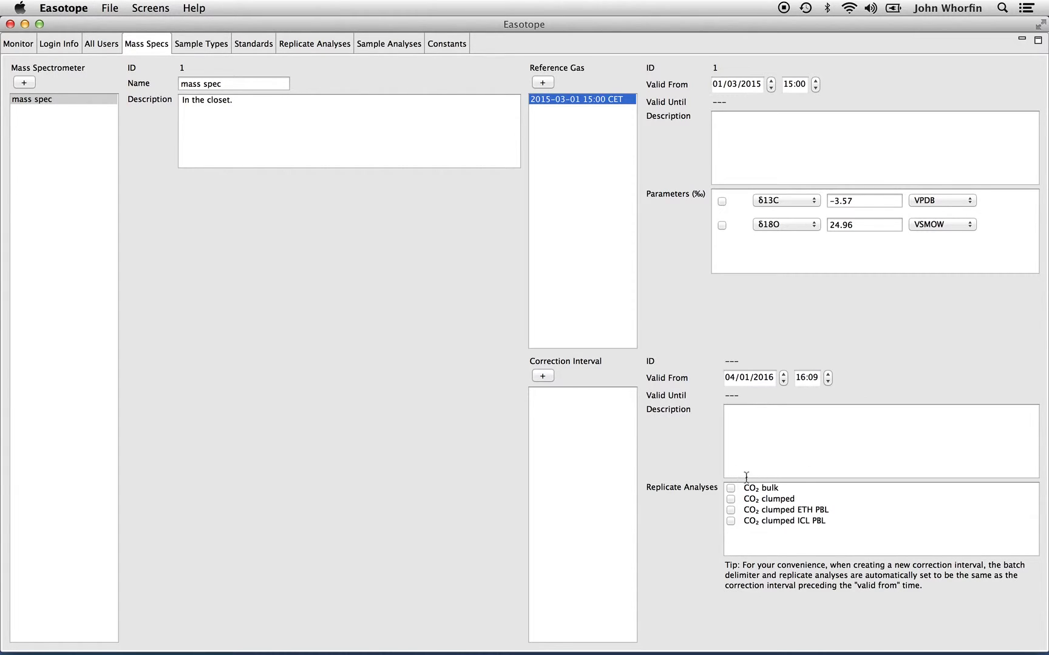
# - Include CO₂ bulk in the correction interval, save it, and dismiss the step-parameters warning
pyautogui.click(730, 488)
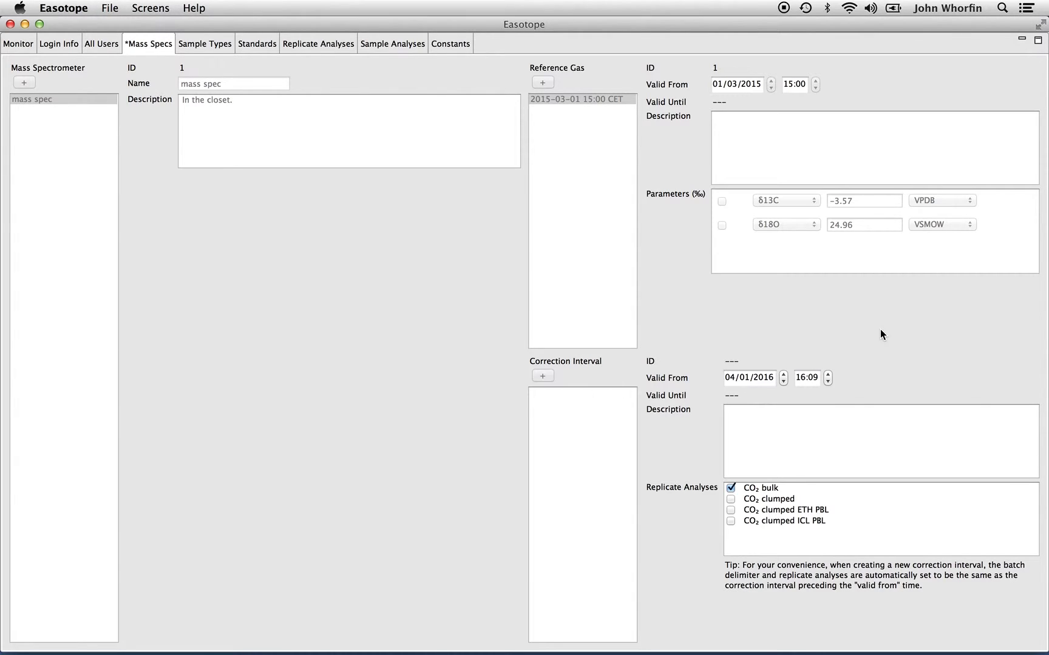
pyautogui.click(112, 6)
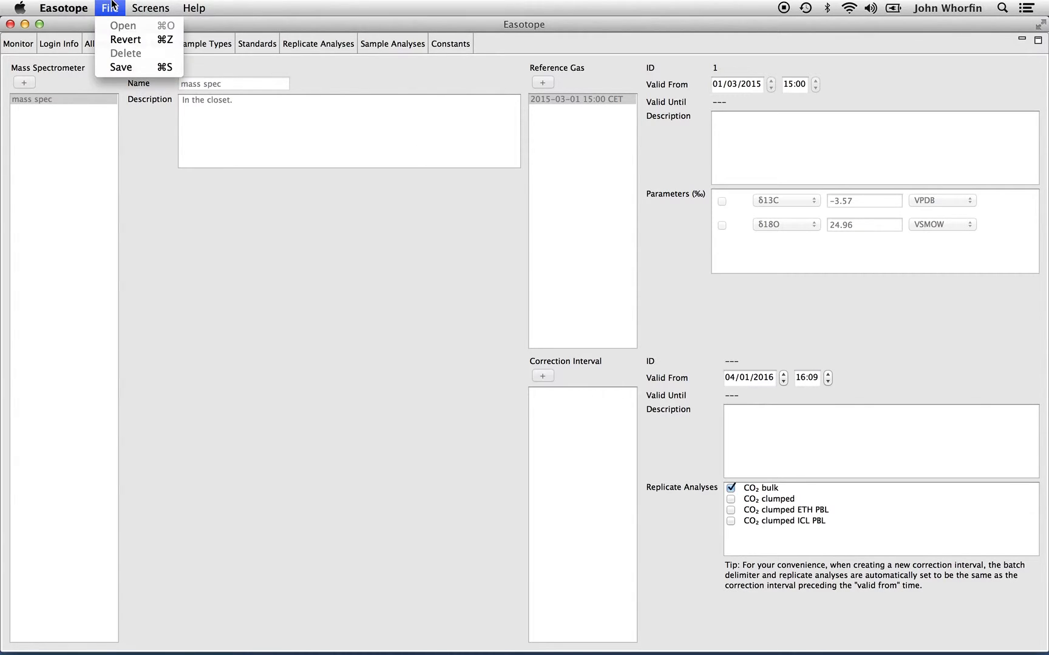
pyautogui.click(124, 68)
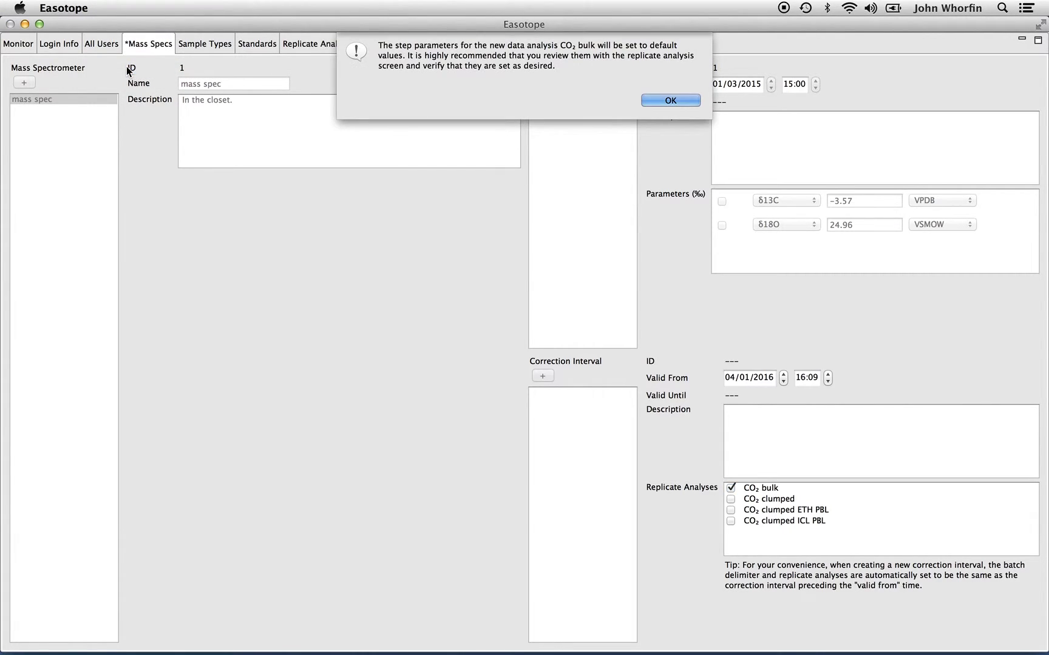
pyautogui.click(671, 100)
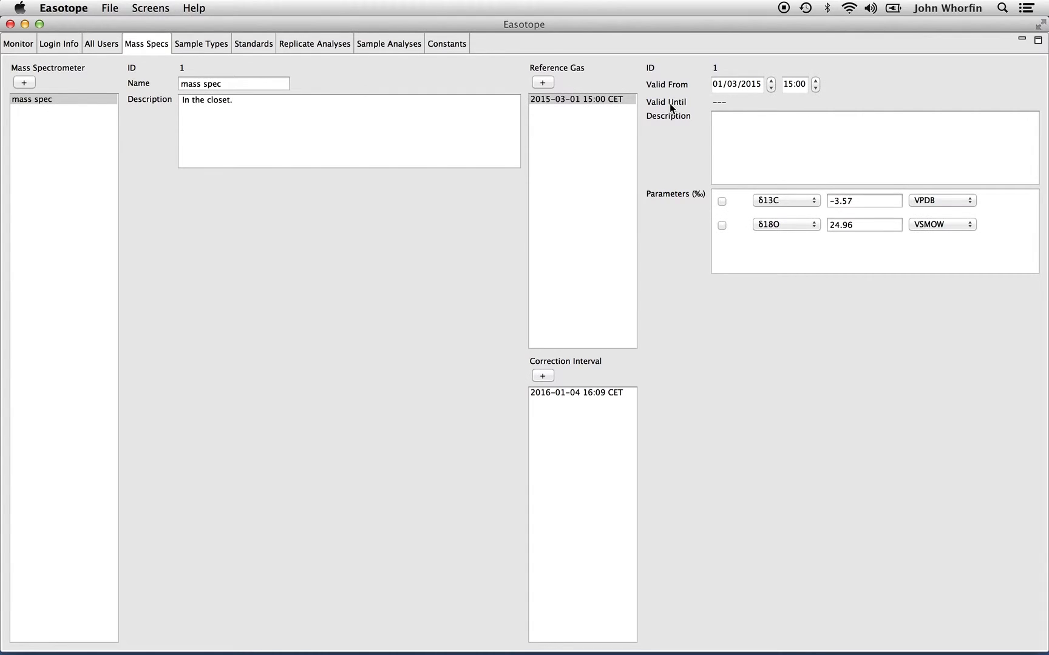
pyautogui.click(601, 392)
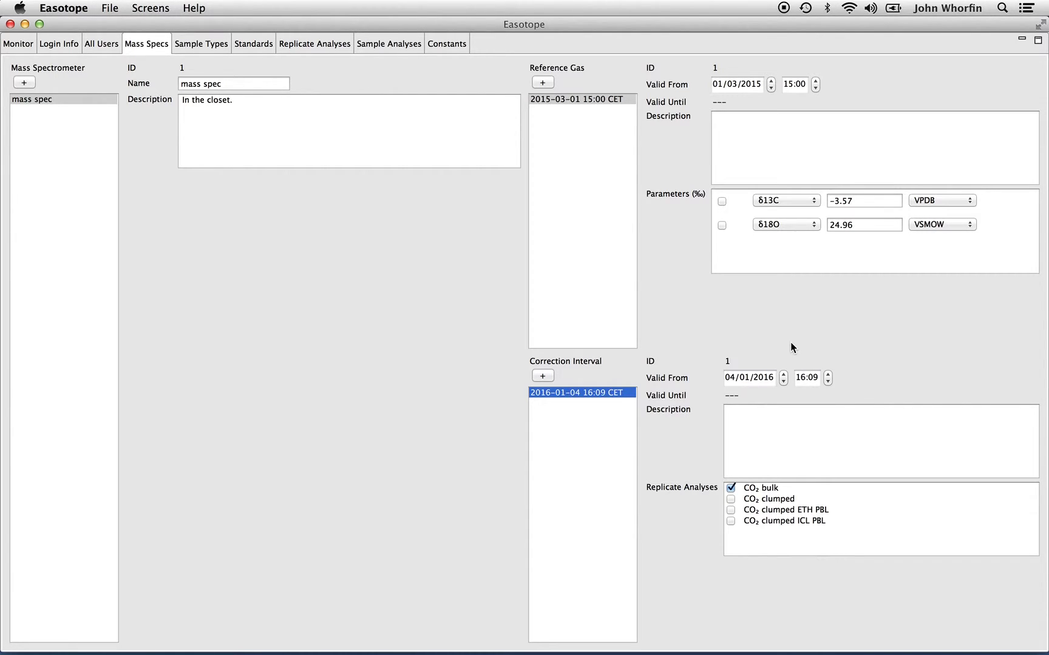
# - Show the Sample Types page listing Aragonite, CO2, Calcite, Dolomite, Magnesite and Phosphate
pyautogui.click(204, 46)
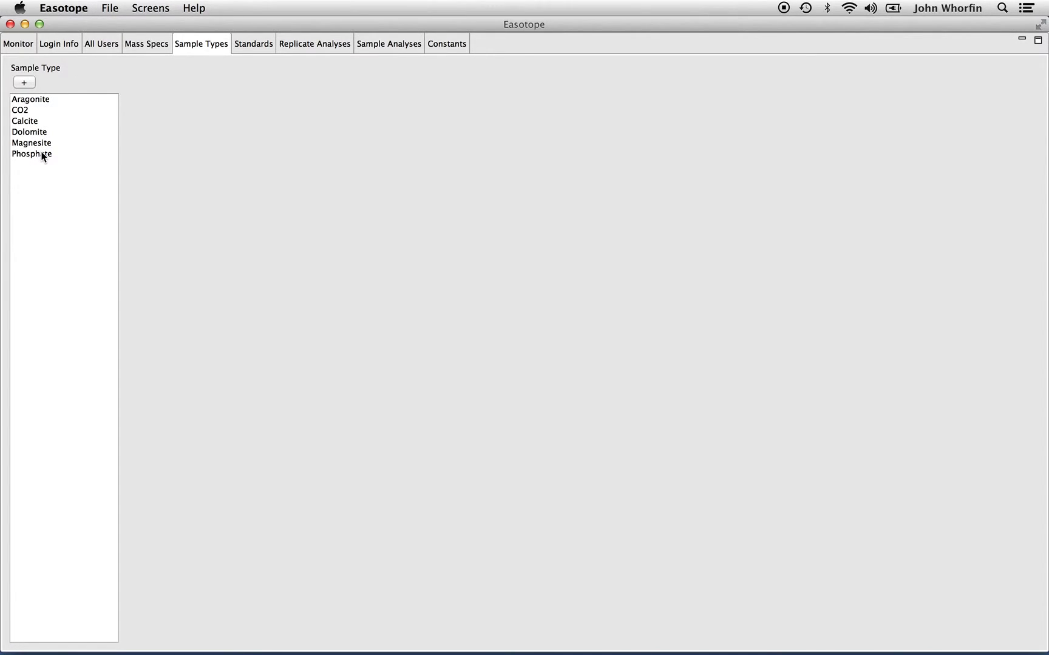
# - Inspect Calcite's 90.0 acid temperature, browse Aragonite, Dolomite and CO2, then return to Calcite
pyautogui.click(31, 120)
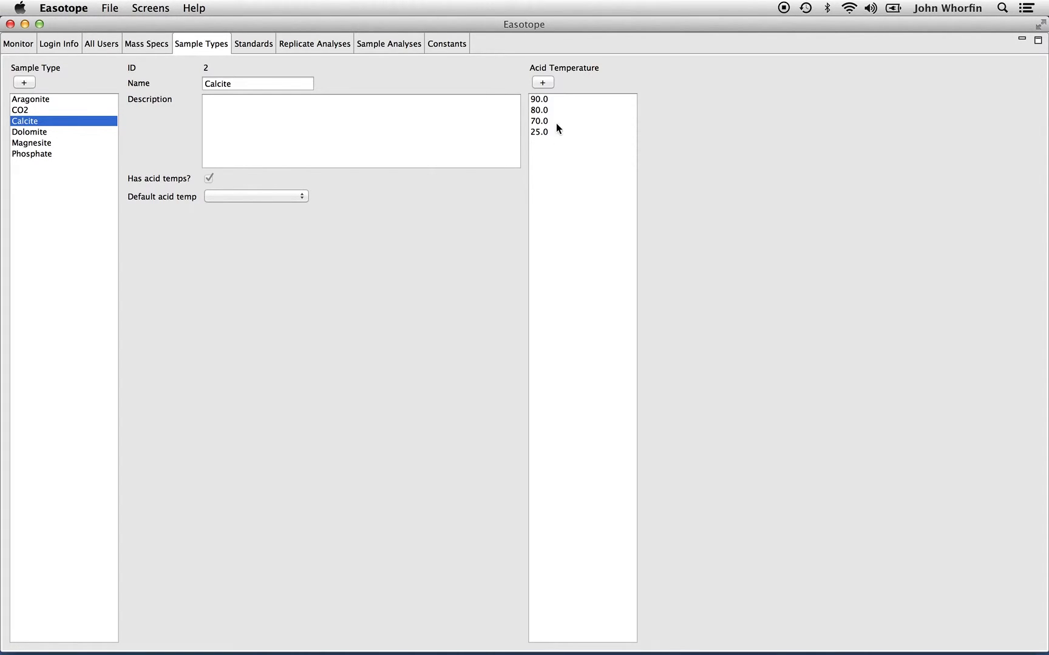
pyautogui.click(544, 99)
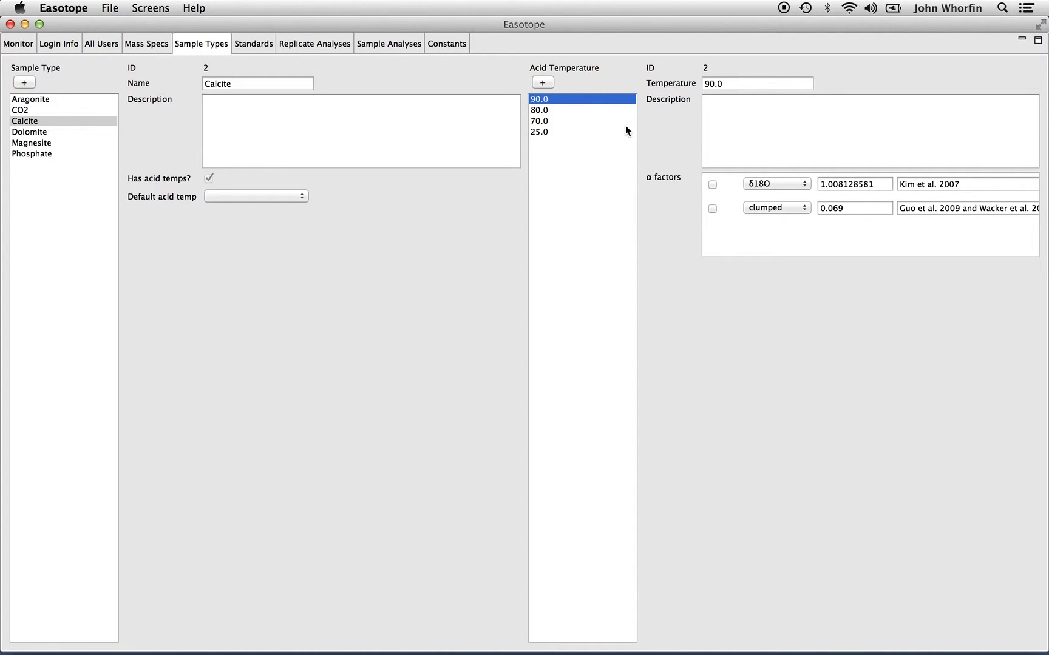
pyautogui.click(82, 99)
pyautogui.click(61, 132)
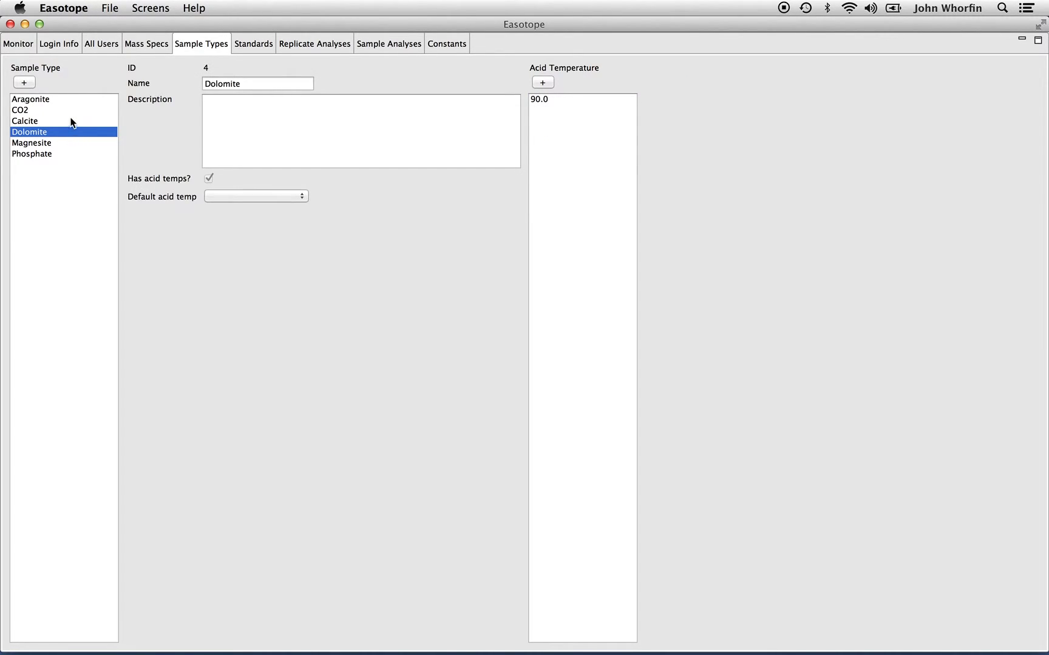
pyautogui.click(43, 110)
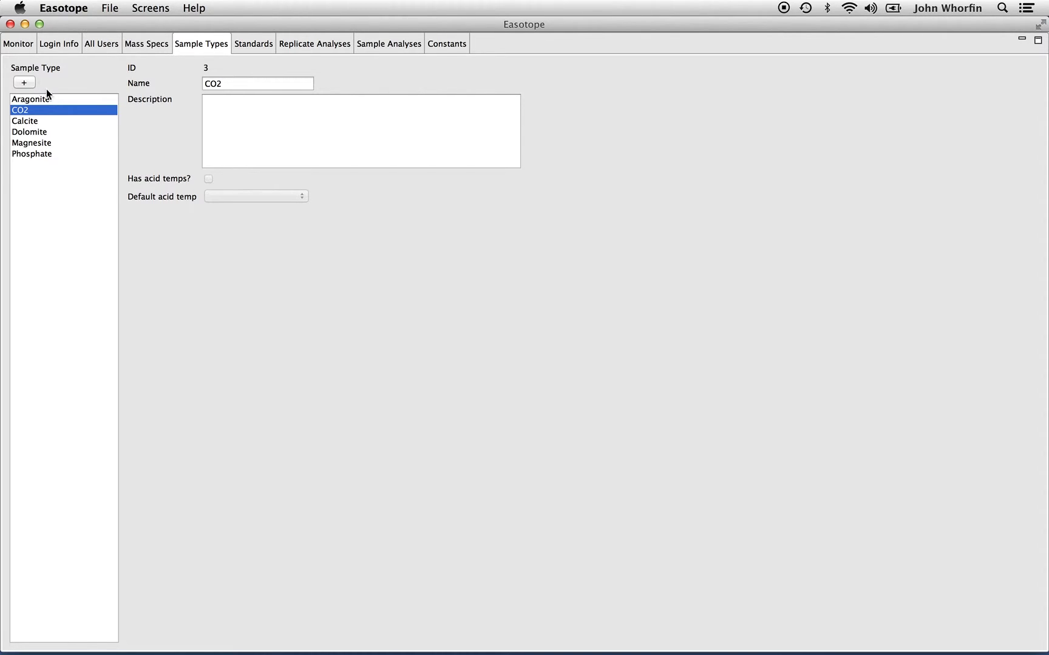
pyautogui.click(28, 121)
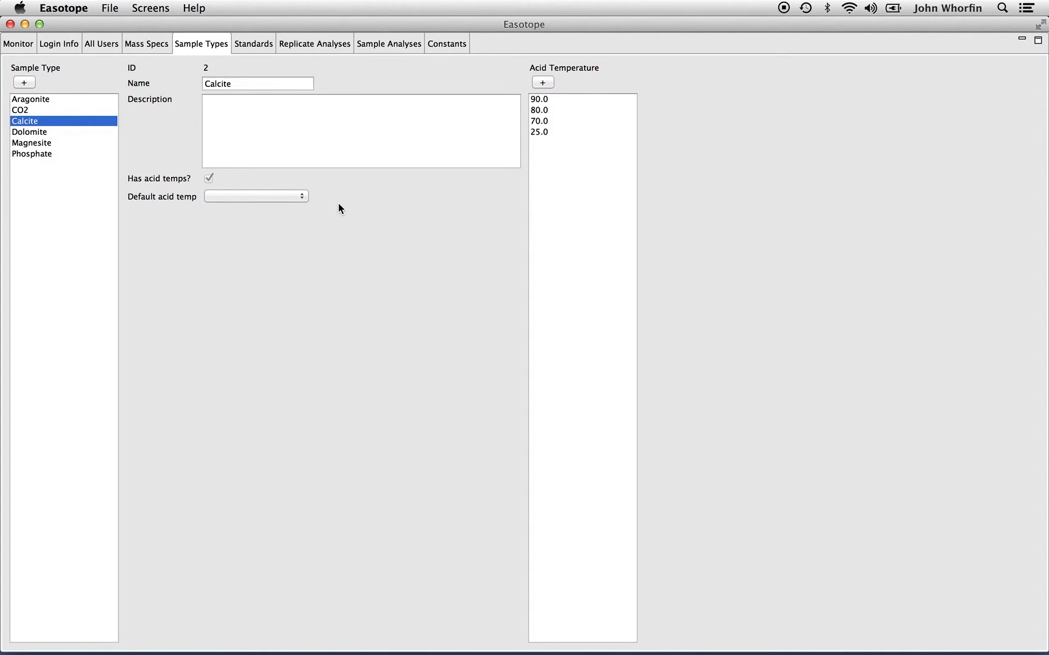
# - Set Calcite's default acid temperature to 90.0, save it, and go to the Standards page
pyautogui.click(258, 195)
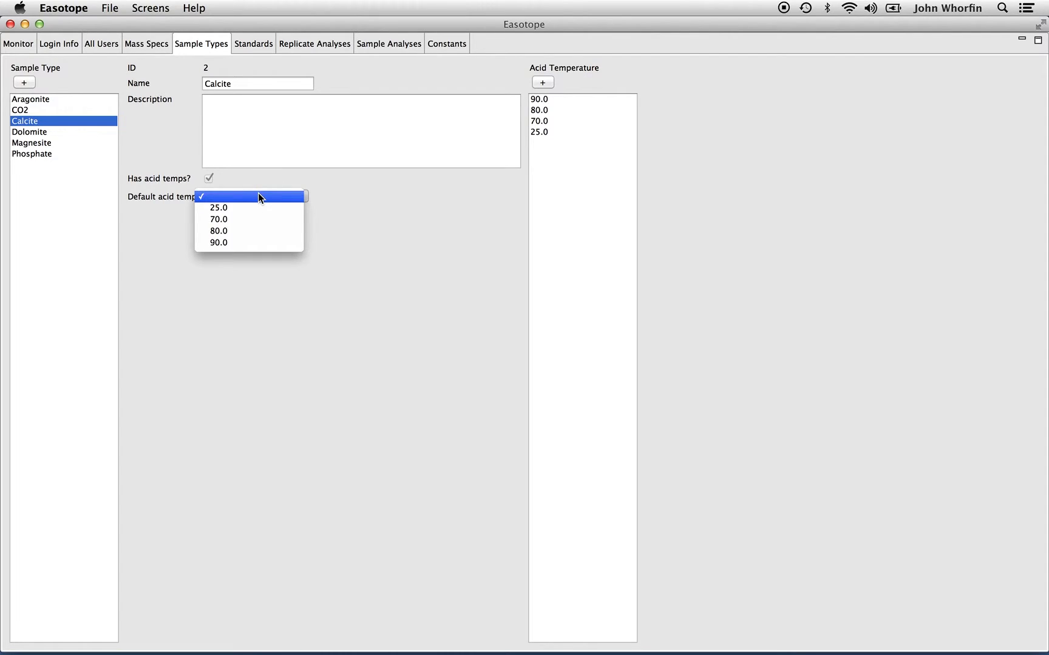
pyautogui.click(269, 243)
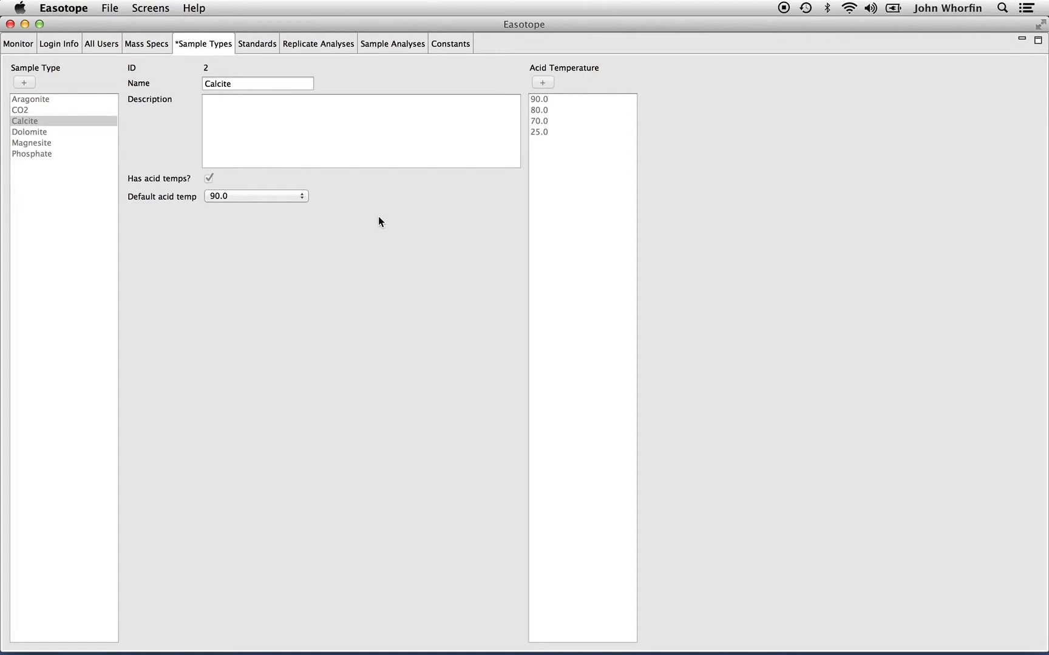
pyautogui.click(114, 8)
pyautogui.click(121, 65)
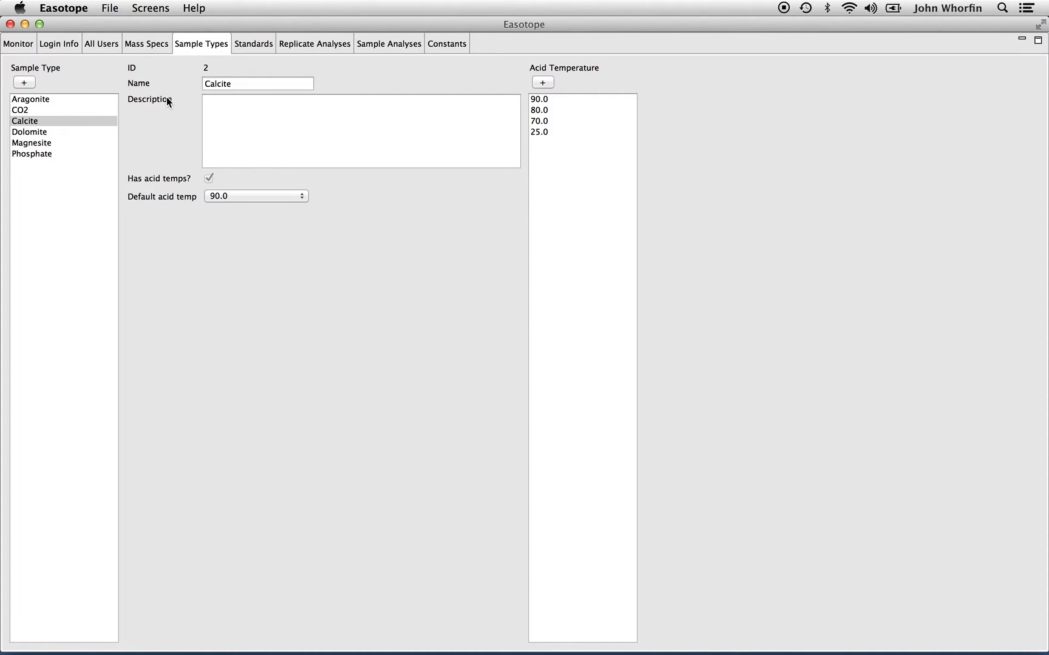
pyautogui.click(249, 45)
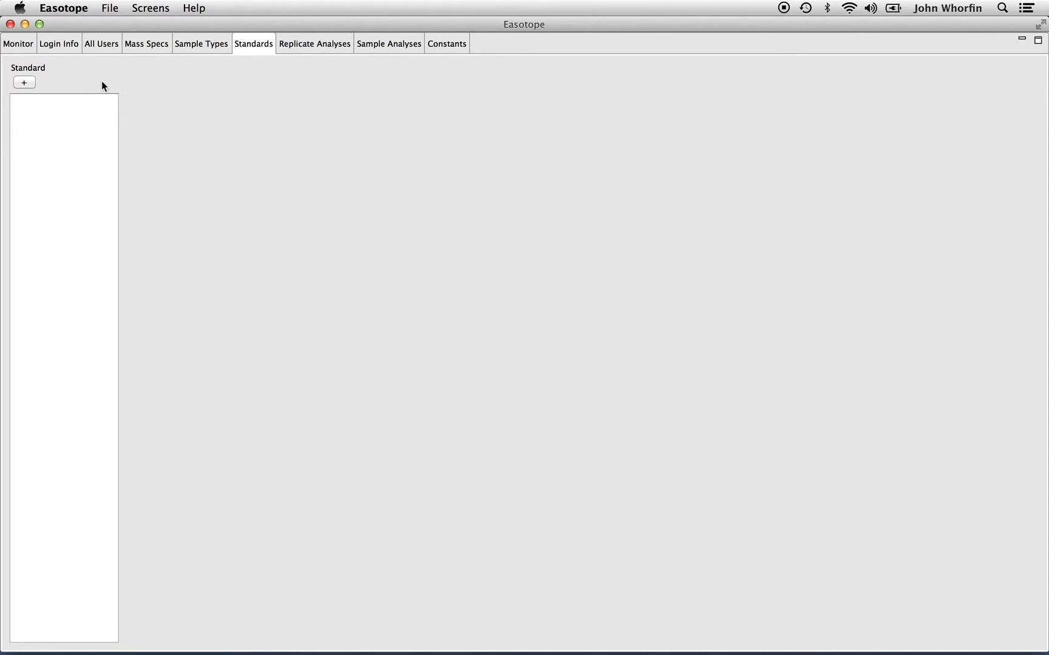
# - Create a new standard named 'Carrara Marble' with an orange symbol and the default shape
pyautogui.click(25, 81)
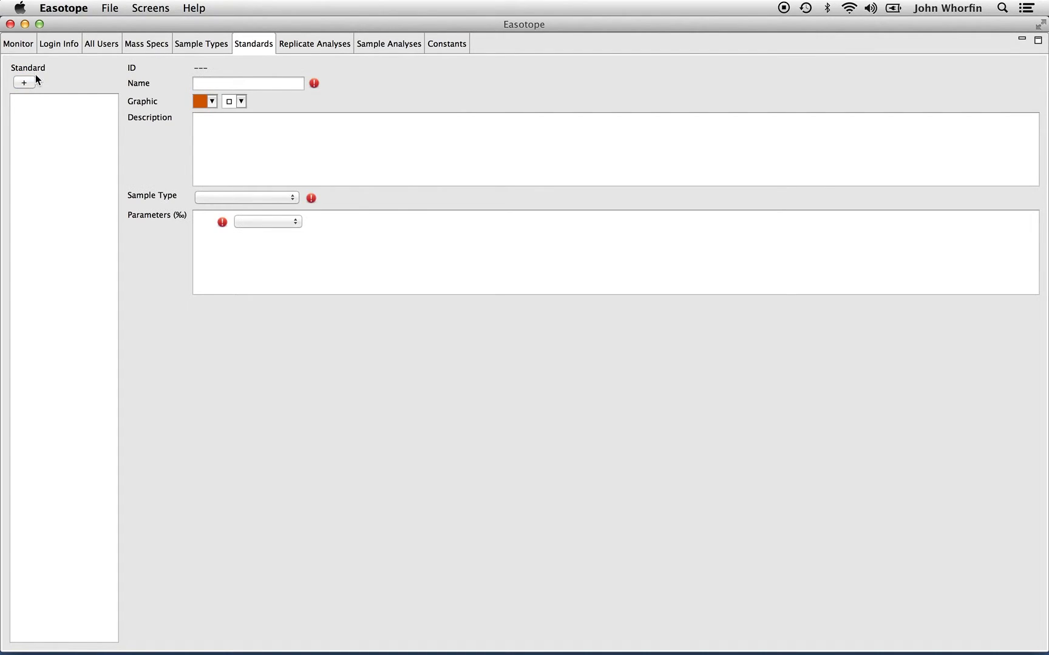
pyautogui.click(259, 83)
pyautogui.write('Carrara Marble')
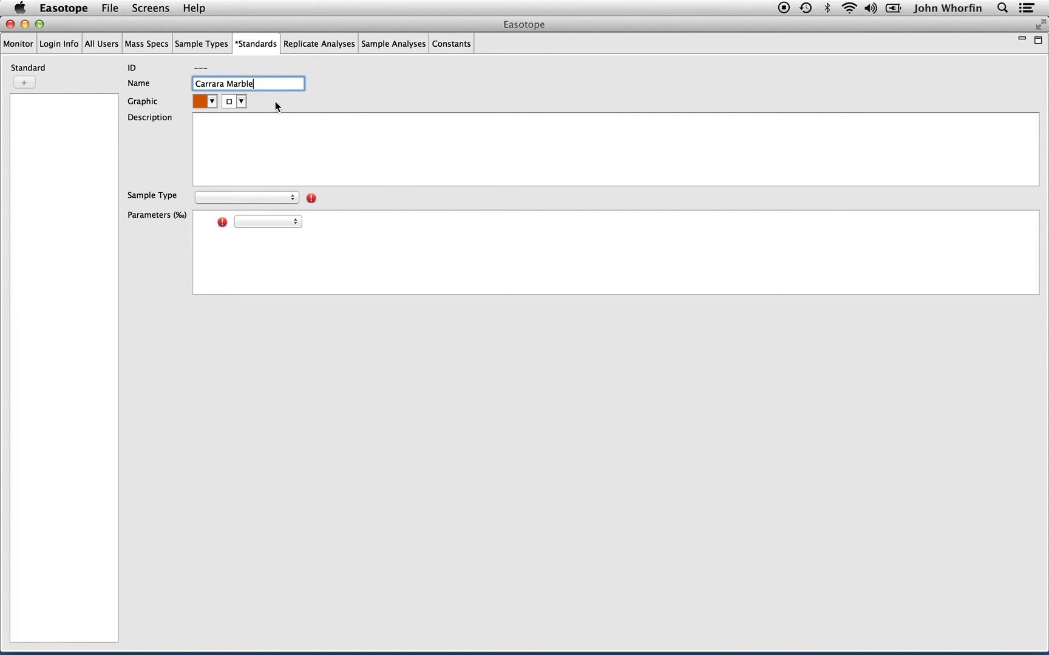
pyautogui.click(212, 101)
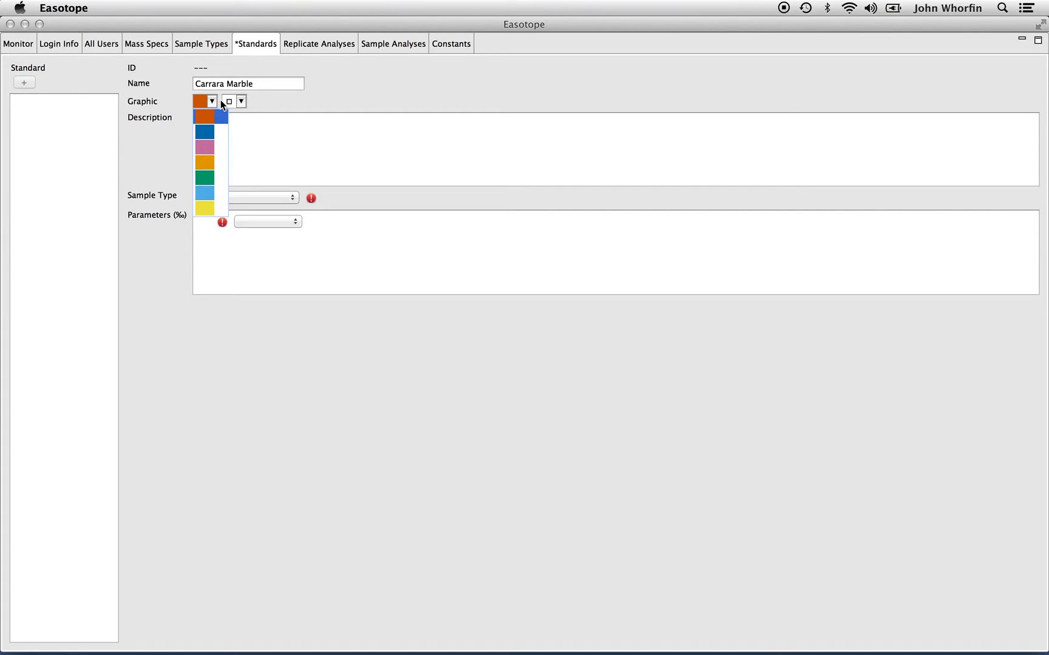
pyautogui.click(216, 102)
pyautogui.click(241, 101)
pyautogui.click(272, 107)
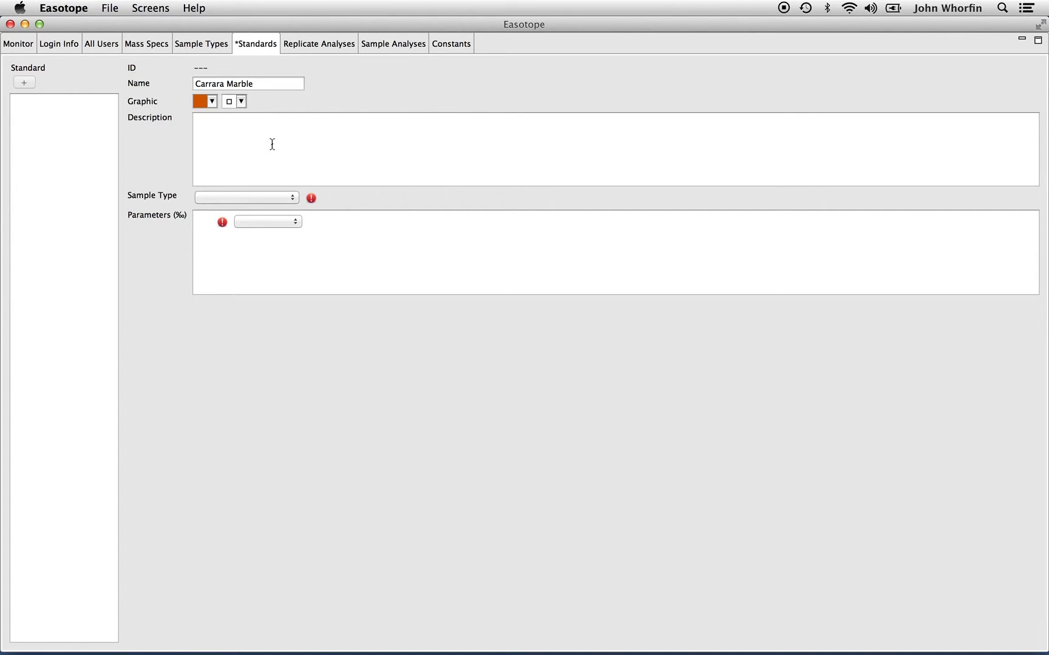
# - Set the standard's sample type to Calcite and add δ13C 2.21
pyautogui.click(264, 198)
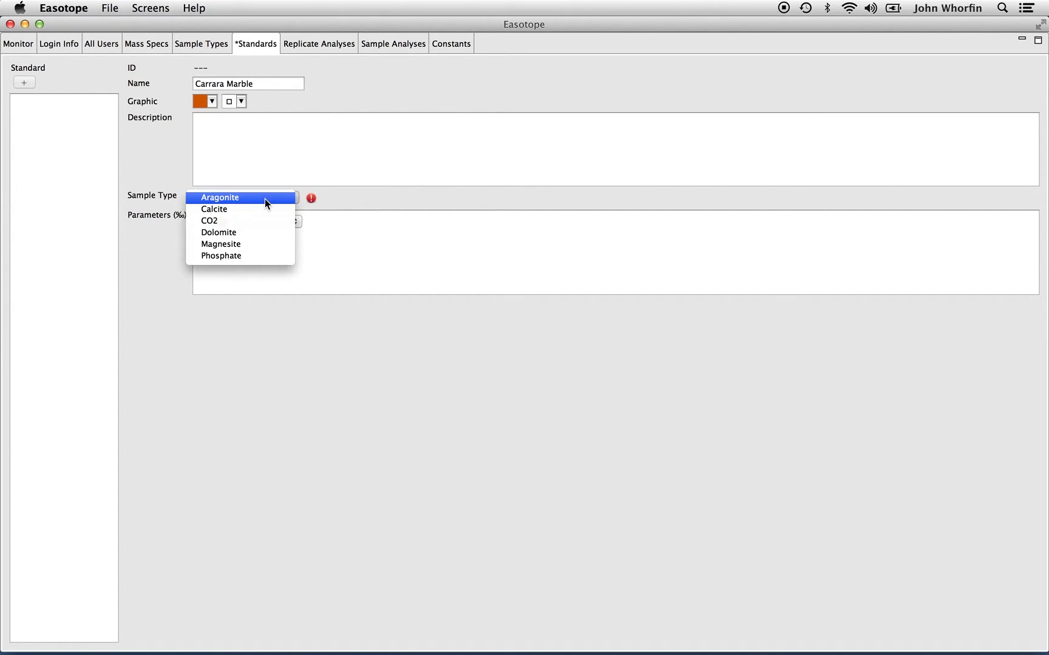
pyautogui.click(265, 207)
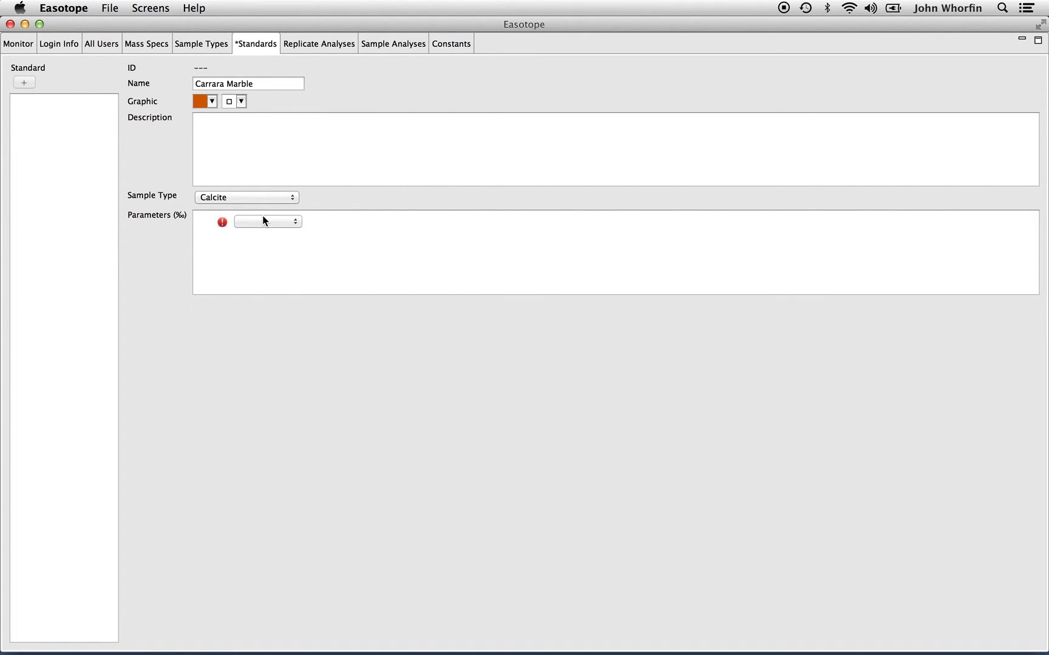
pyautogui.click(263, 221)
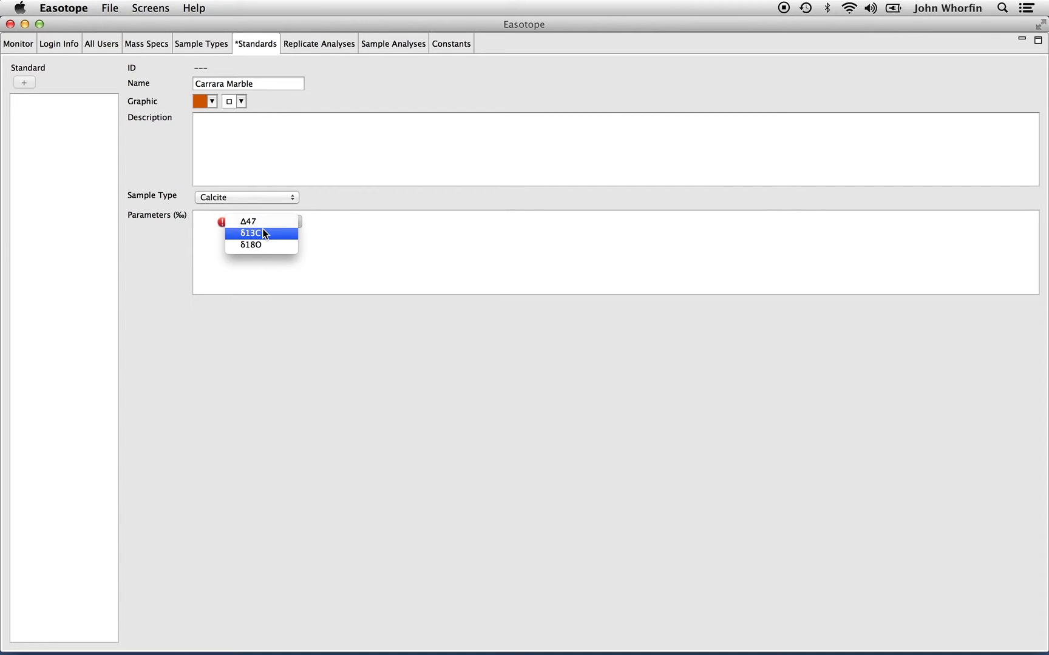
pyautogui.click(263, 229)
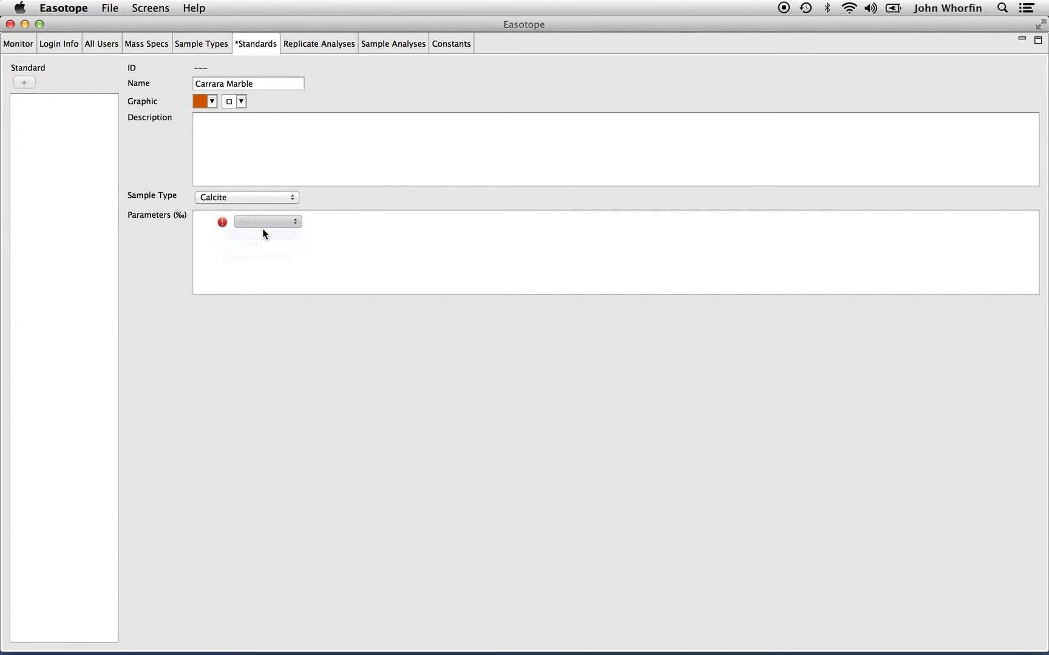
pyautogui.click(341, 223)
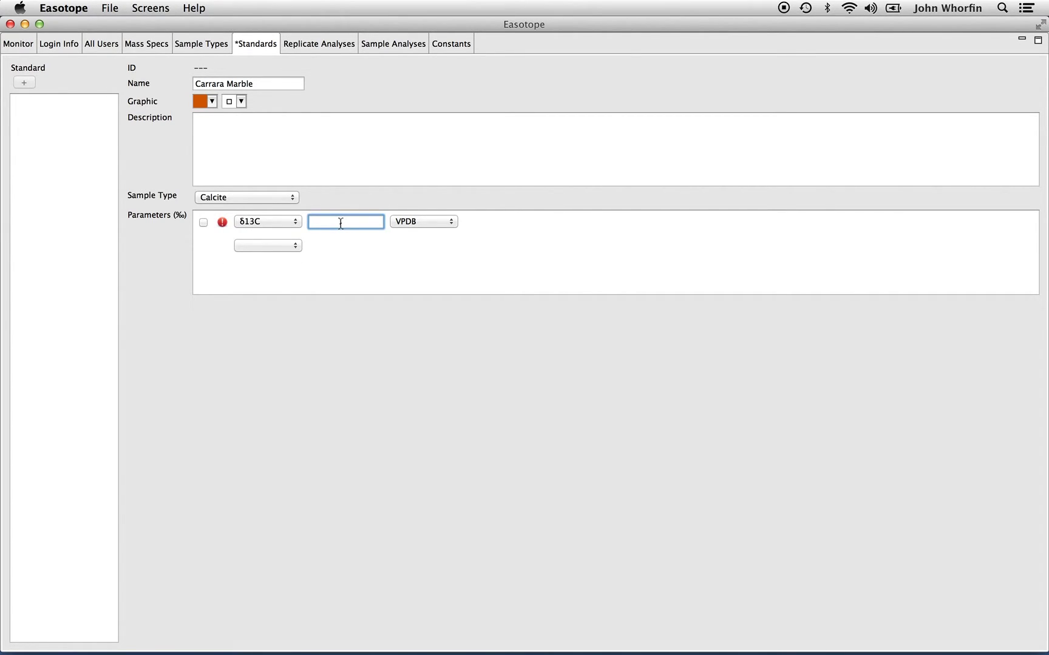
pyautogui.write('2.21')
# - Add δ18O −1.82 on the VPDB scale and save the Carrara Marble standard
pyautogui.click(288, 249)
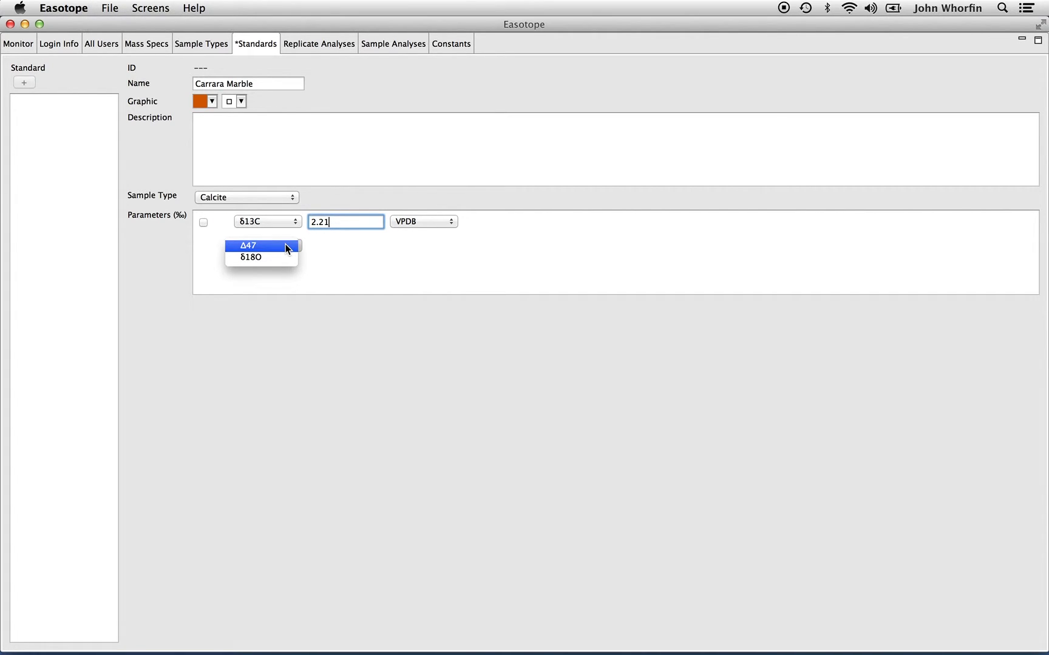
pyautogui.click(282, 256)
pyautogui.click(340, 246)
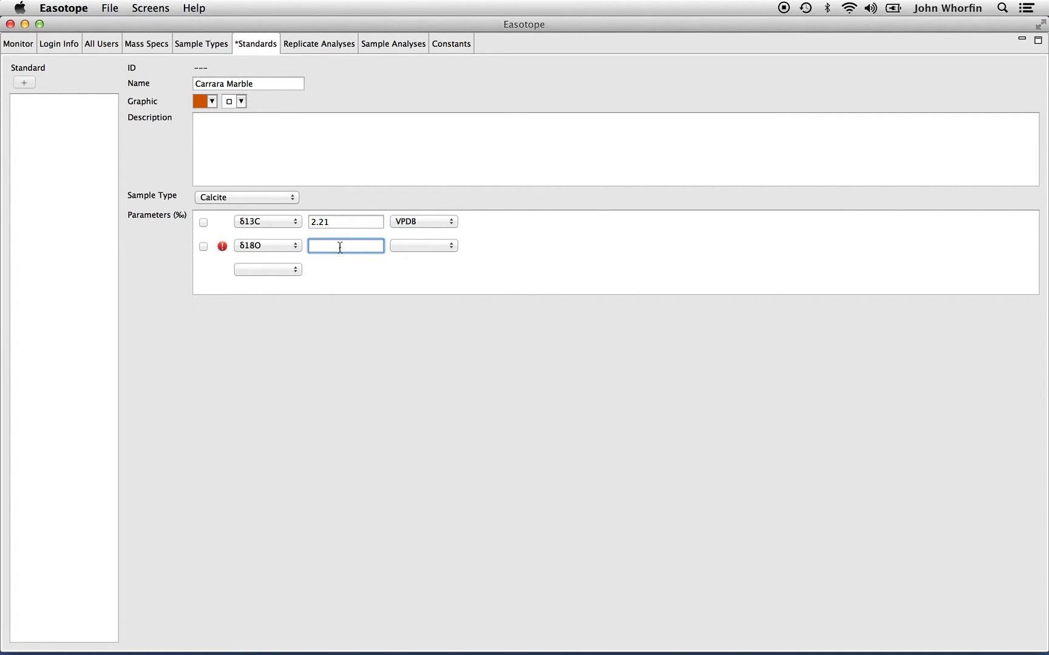
pyautogui.write('-1.82')
pyautogui.click(408, 245)
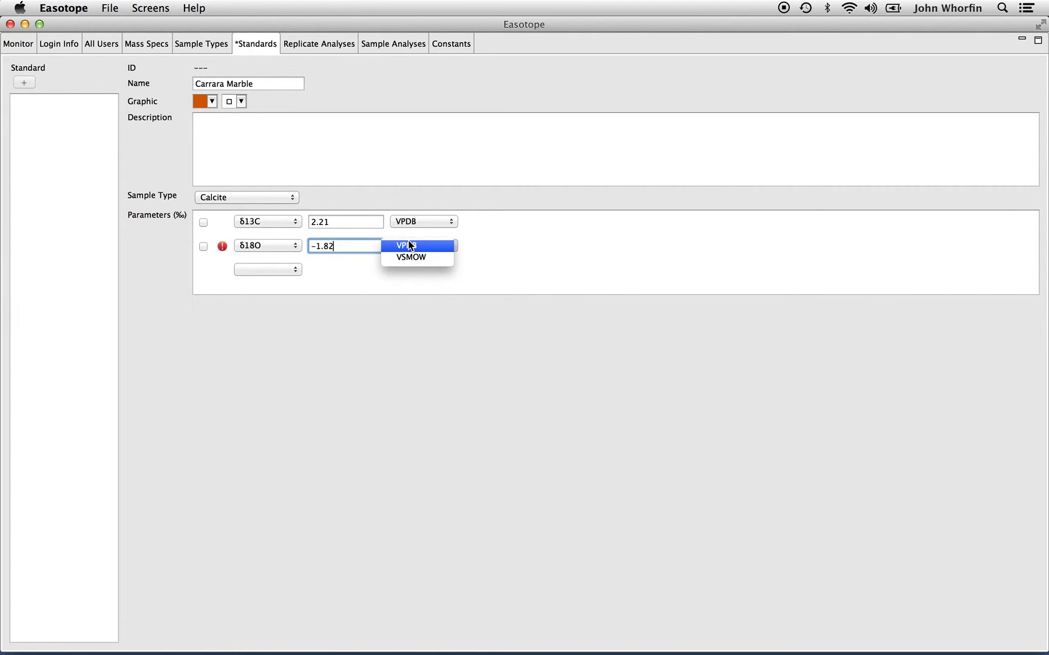
pyautogui.click(417, 247)
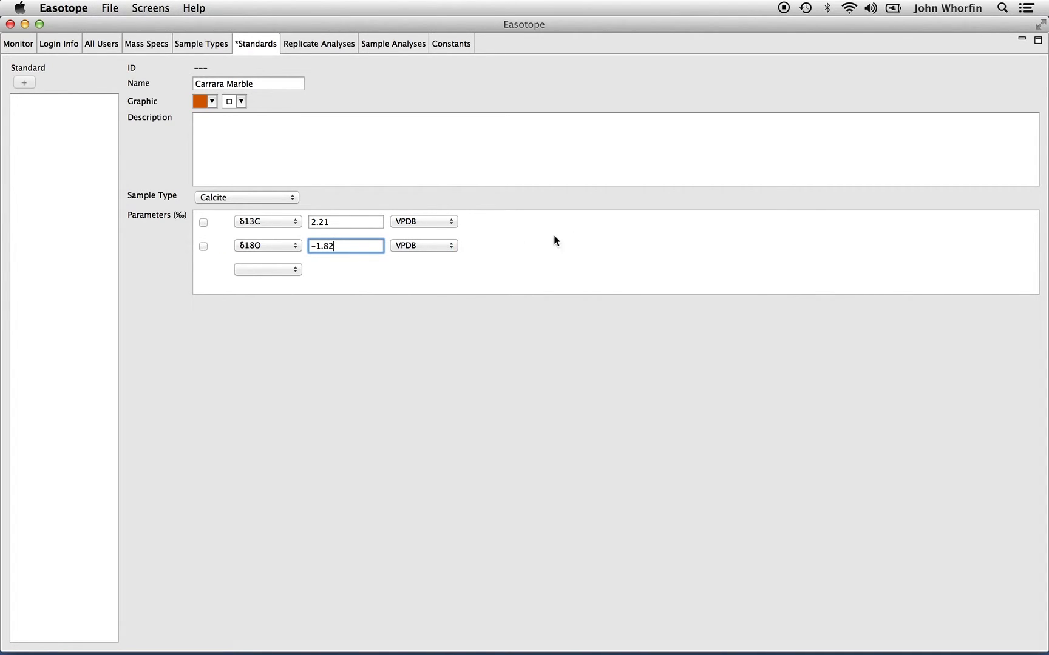
pyautogui.click(295, 268)
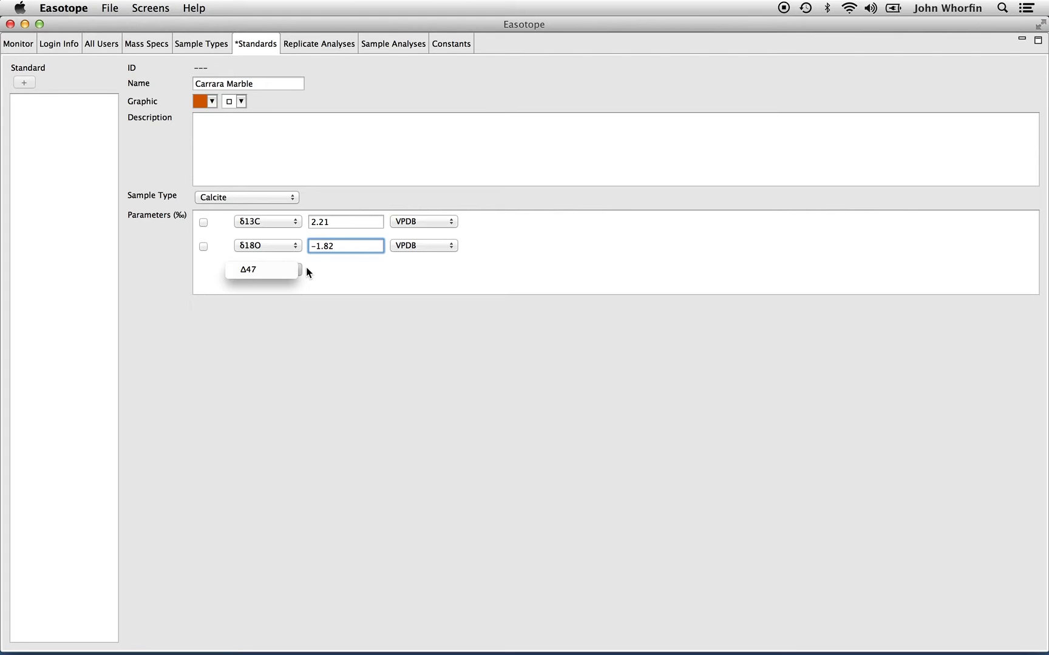
pyautogui.click(307, 269)
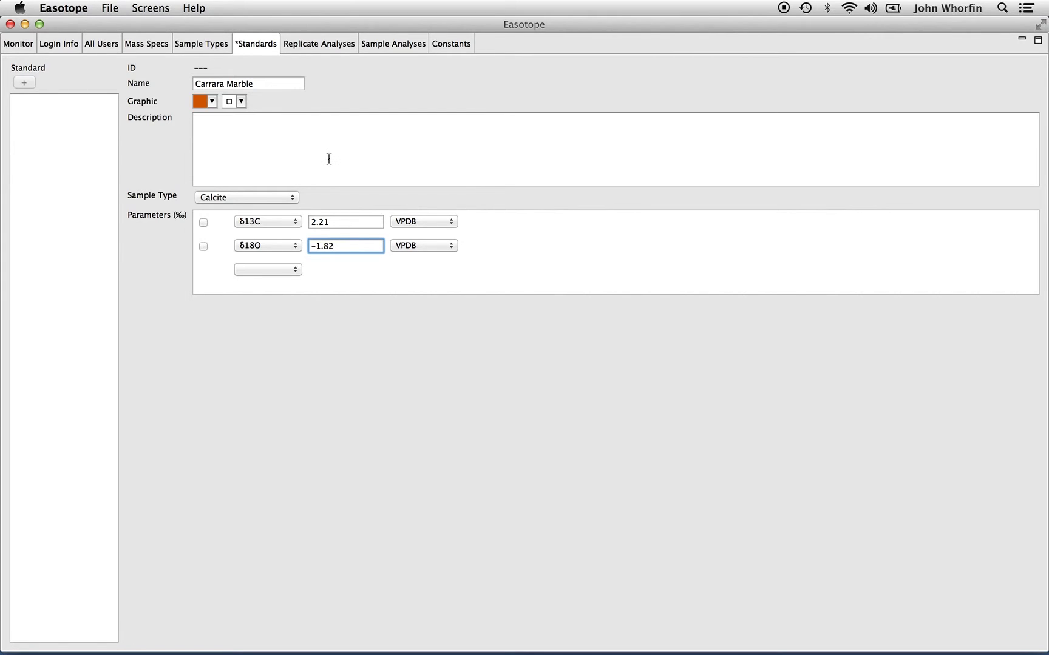
pyautogui.click(109, 8)
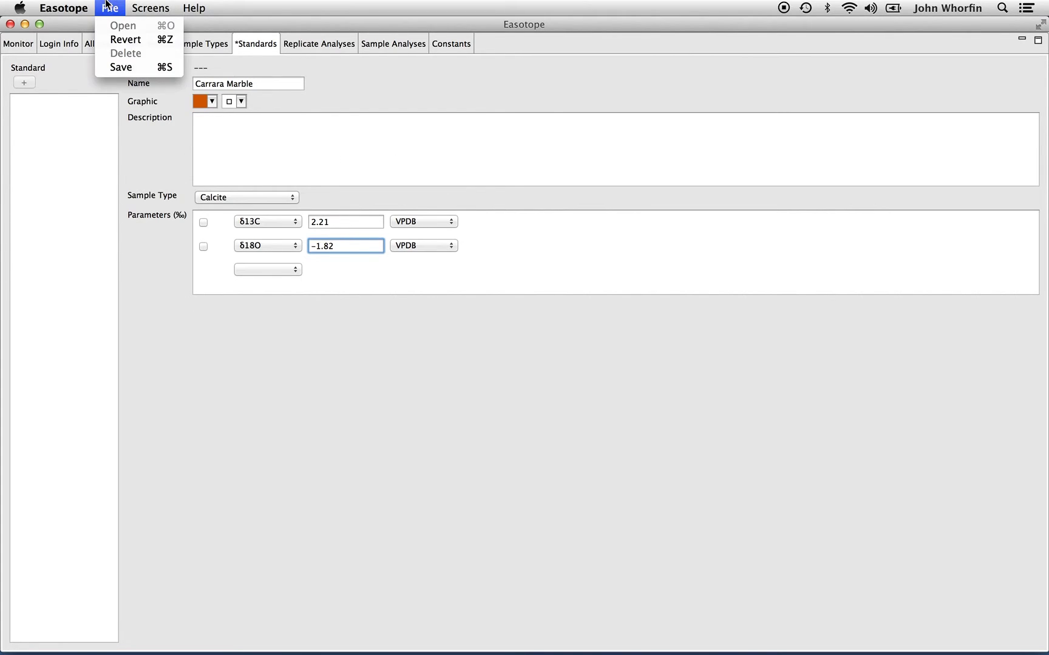
pyautogui.click(121, 67)
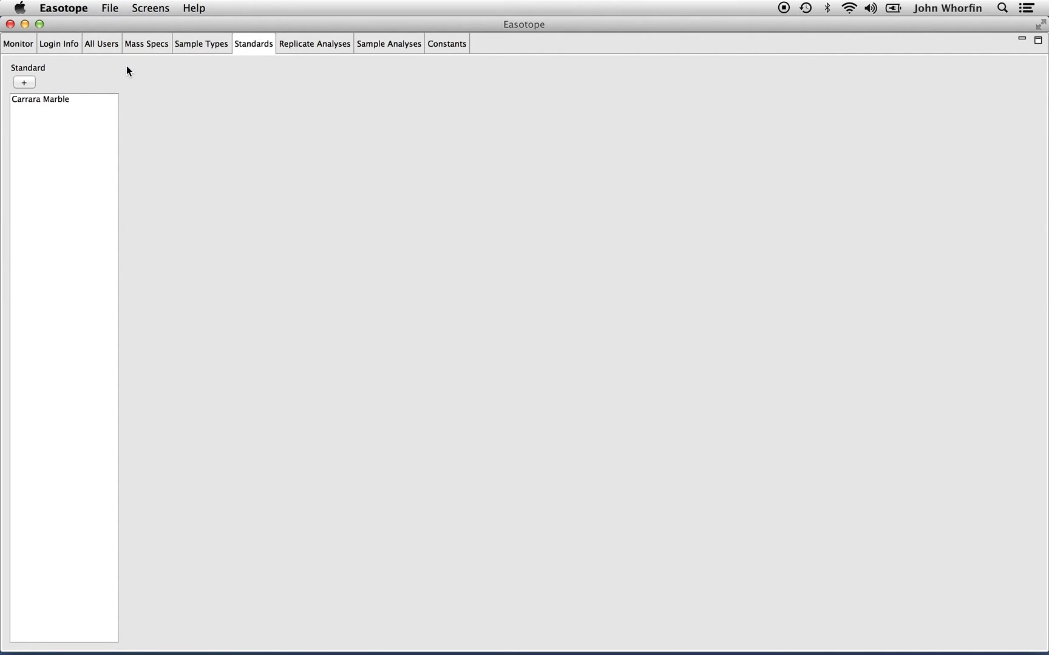
pyautogui.click(77, 98)
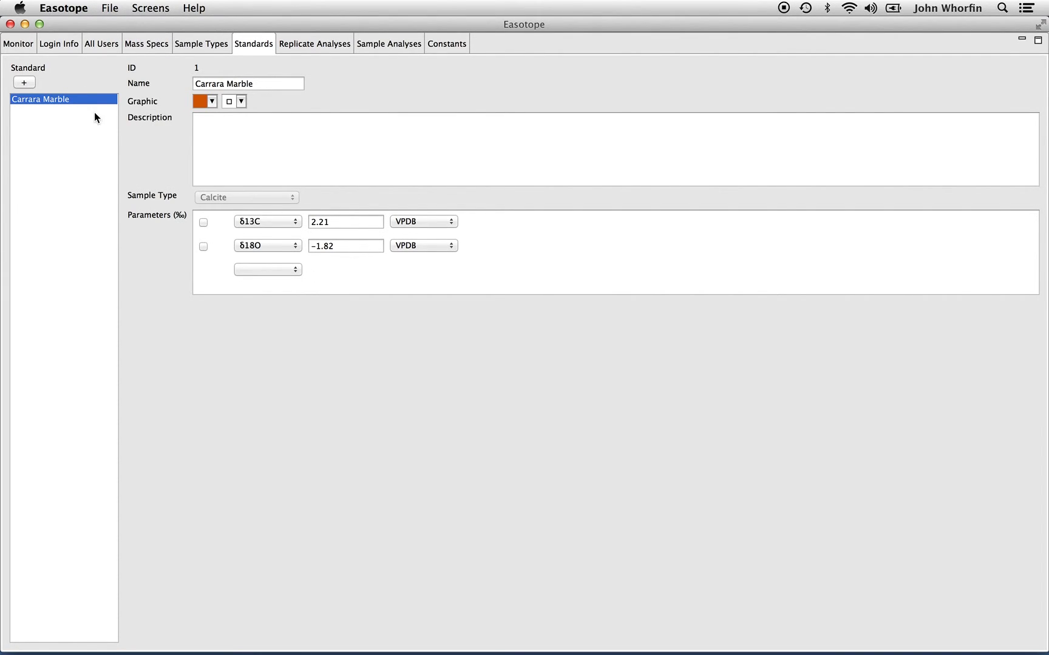
# - Create a new standard 'ETH3 carbonate' with a green filled-circle marker
pyautogui.click(25, 82)
pyautogui.click(235, 88)
pyautogui.write('ETH')
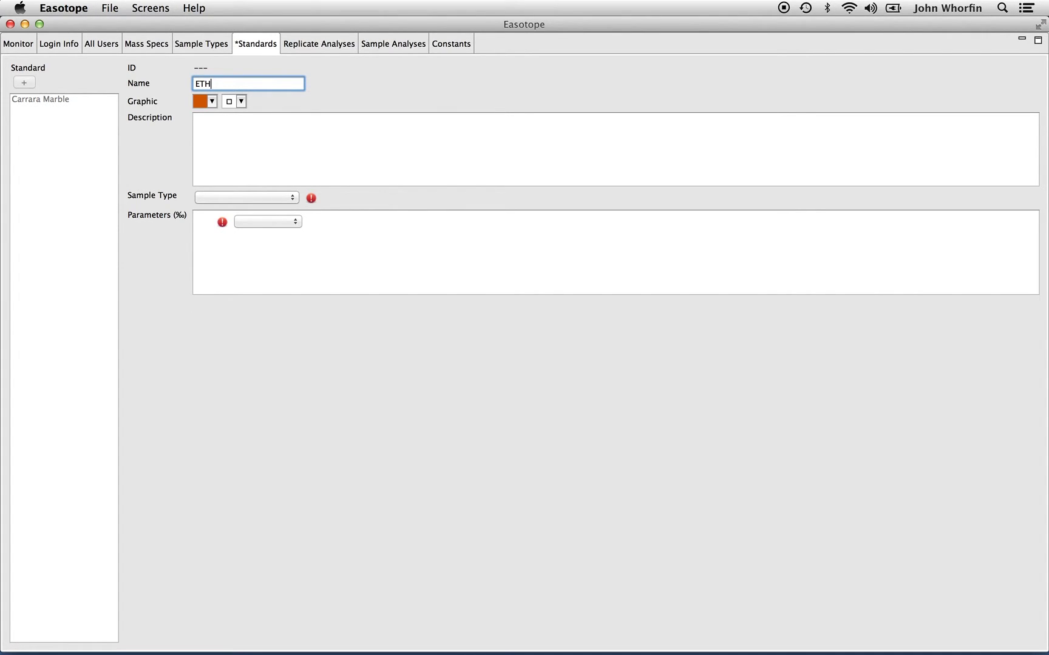
pyautogui.write('3 carbonate')
pyautogui.click(213, 102)
pyautogui.click(210, 163)
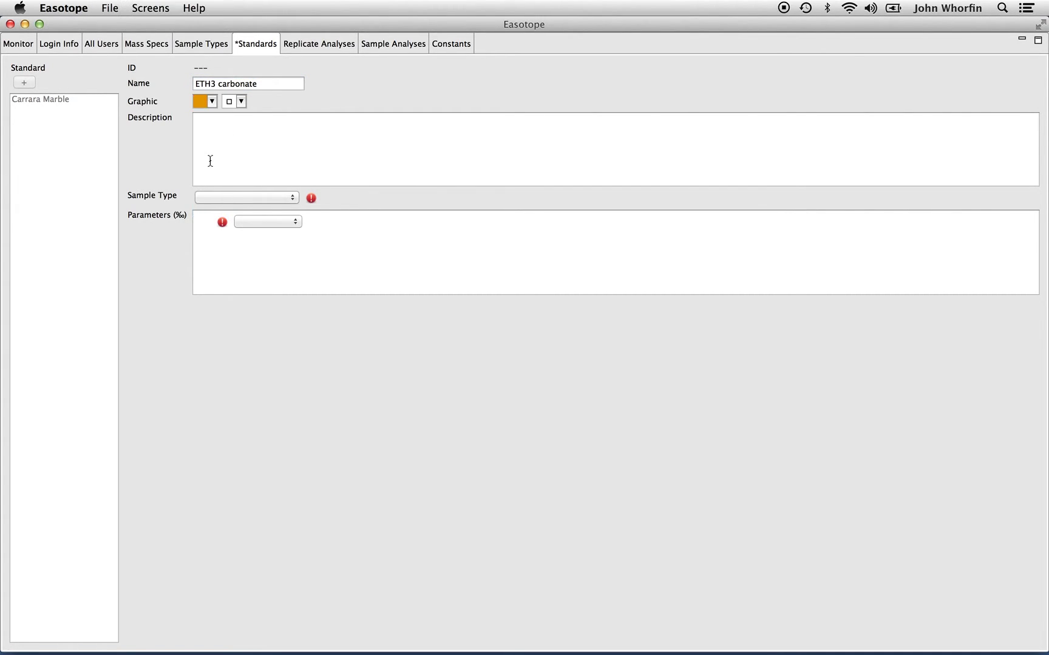
pyautogui.click(212, 102)
pyautogui.click(217, 177)
pyautogui.click(241, 101)
pyautogui.click(239, 163)
# - Set the ETH3 carbonate sample type to Calcite and add δ13C 1.81
pyautogui.click(248, 200)
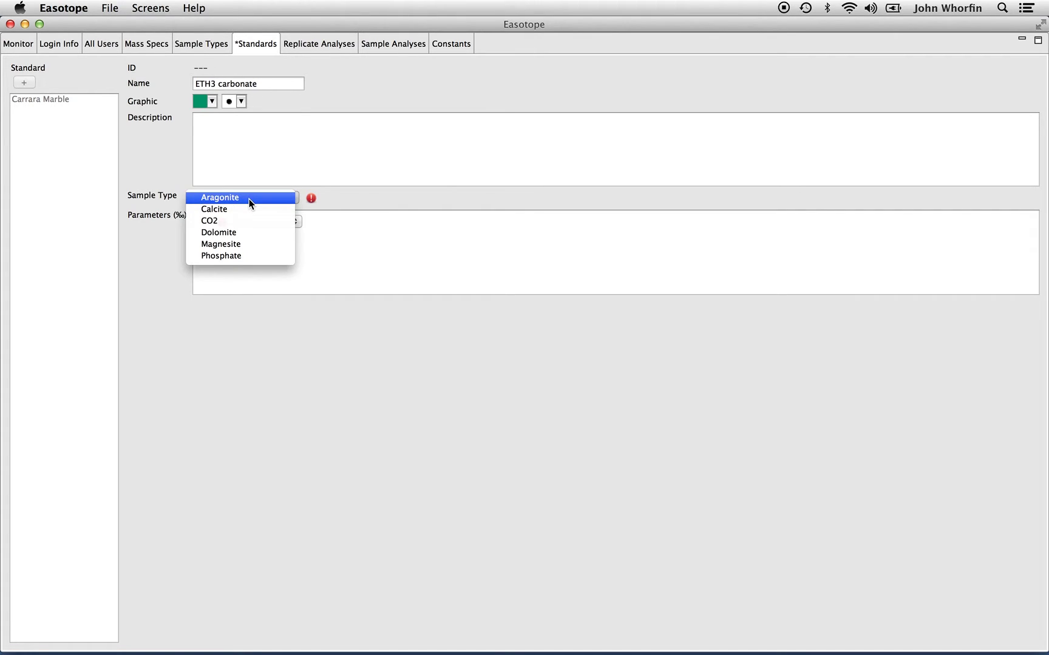
pyautogui.click(249, 209)
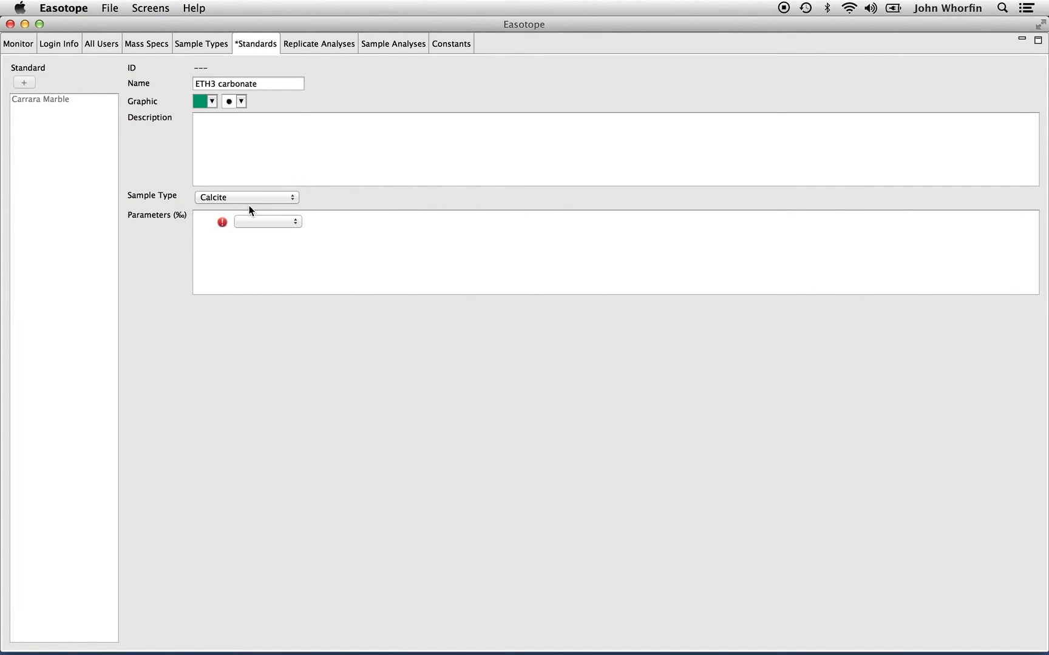
pyautogui.click(263, 224)
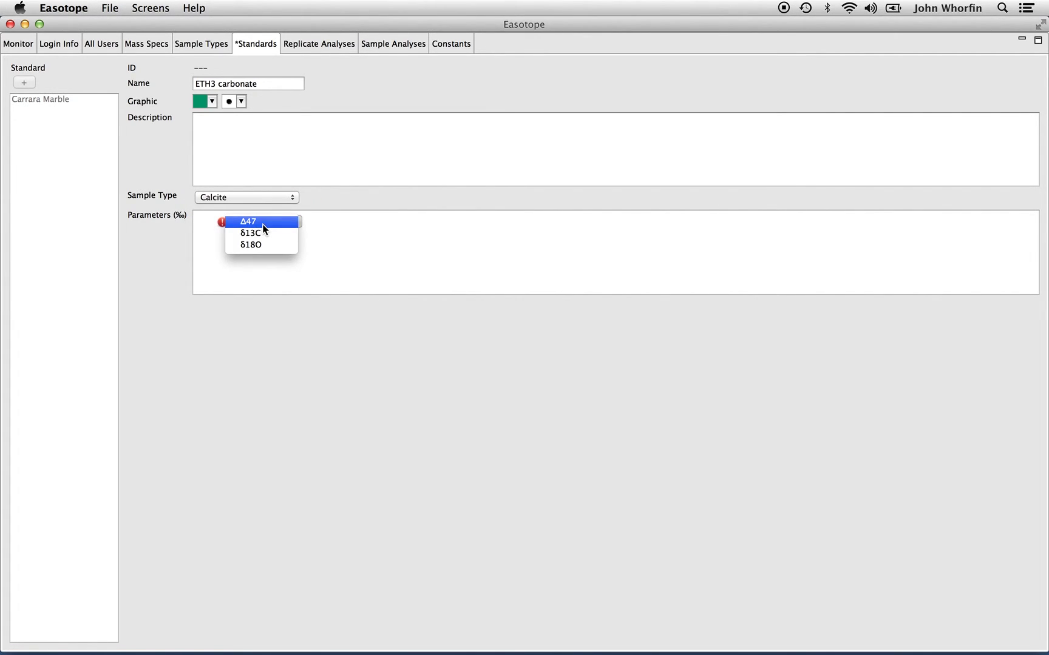
pyautogui.click(336, 238)
pyautogui.click(367, 224)
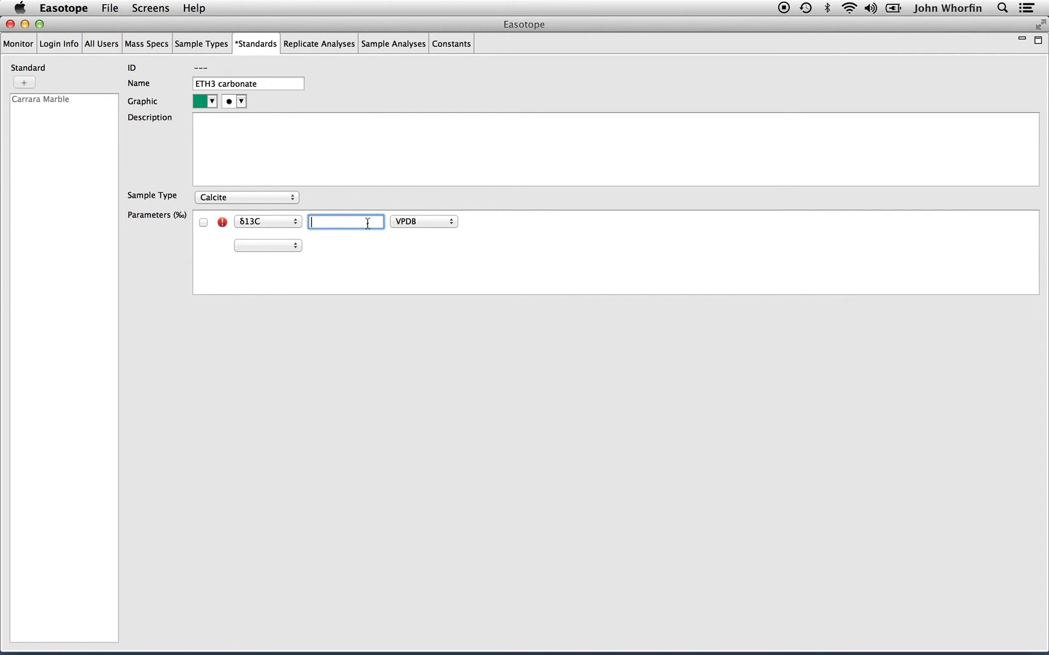
pyautogui.write('1.81')
# - Add δ18O −1.77 on the VPDB scale and save the ETH3 carbonate standard
pyautogui.click(288, 248)
pyautogui.click(283, 257)
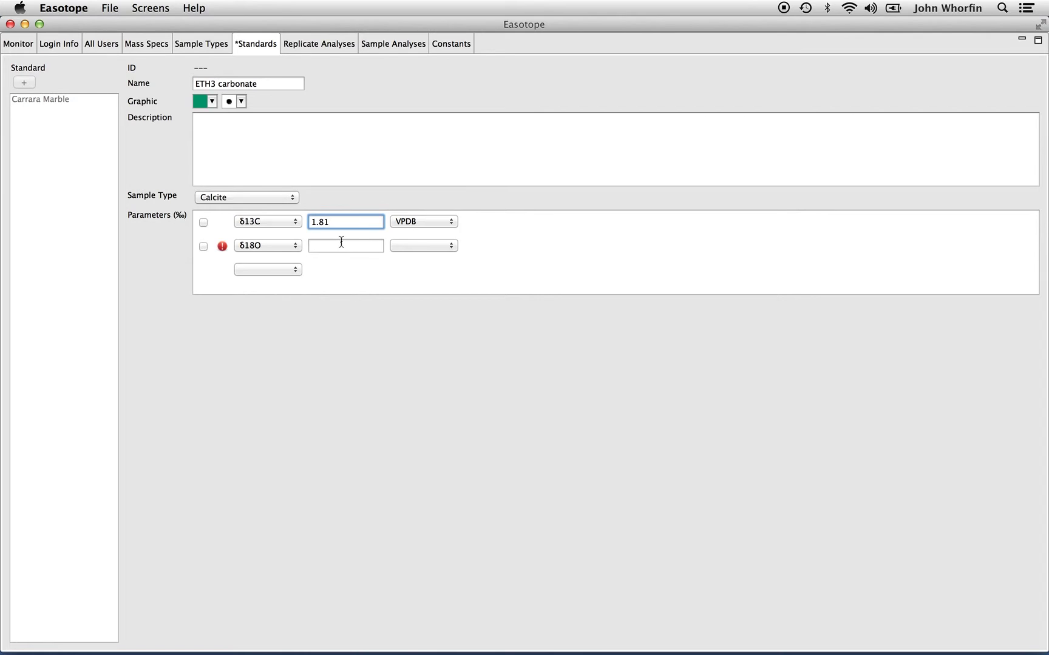
pyautogui.click(341, 243)
pyautogui.write('-1.77')
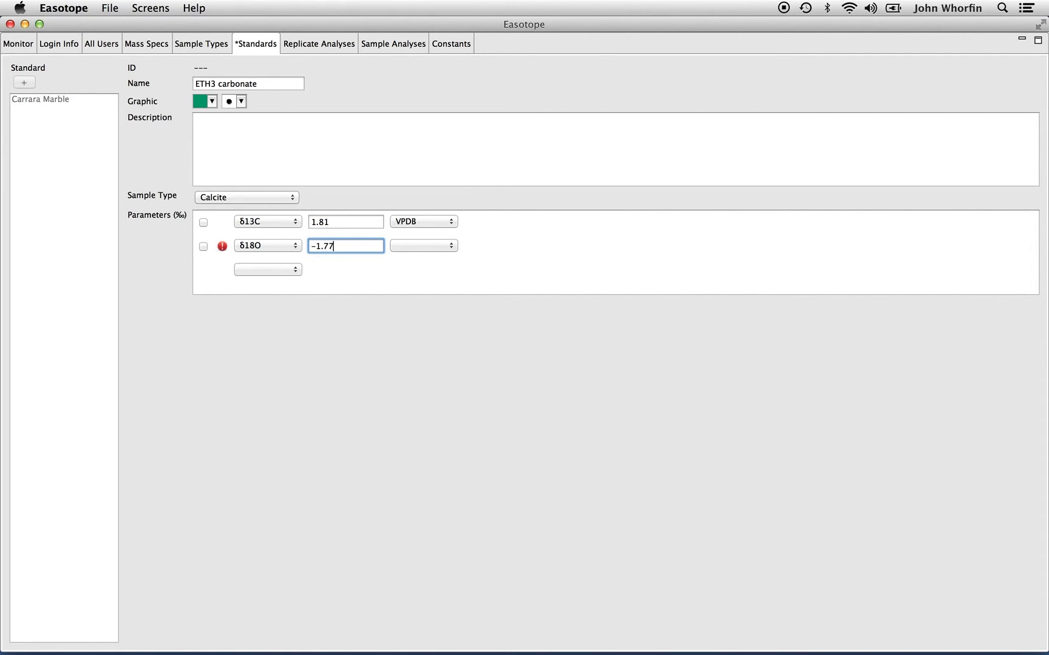
pyautogui.press('Tab')
pyautogui.click(410, 245)
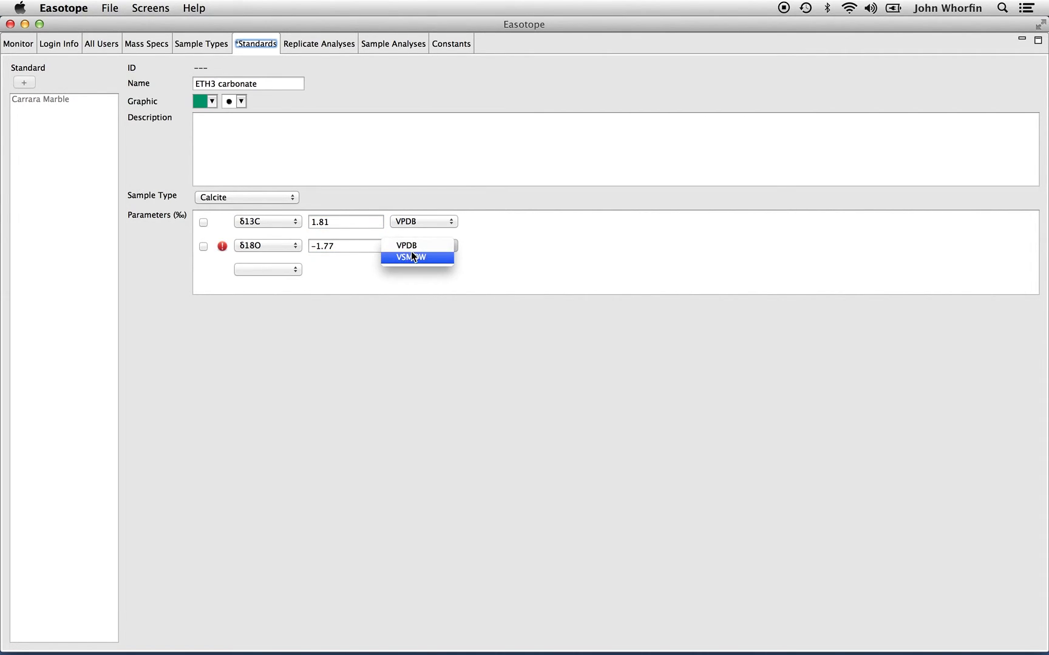
pyautogui.click(413, 248)
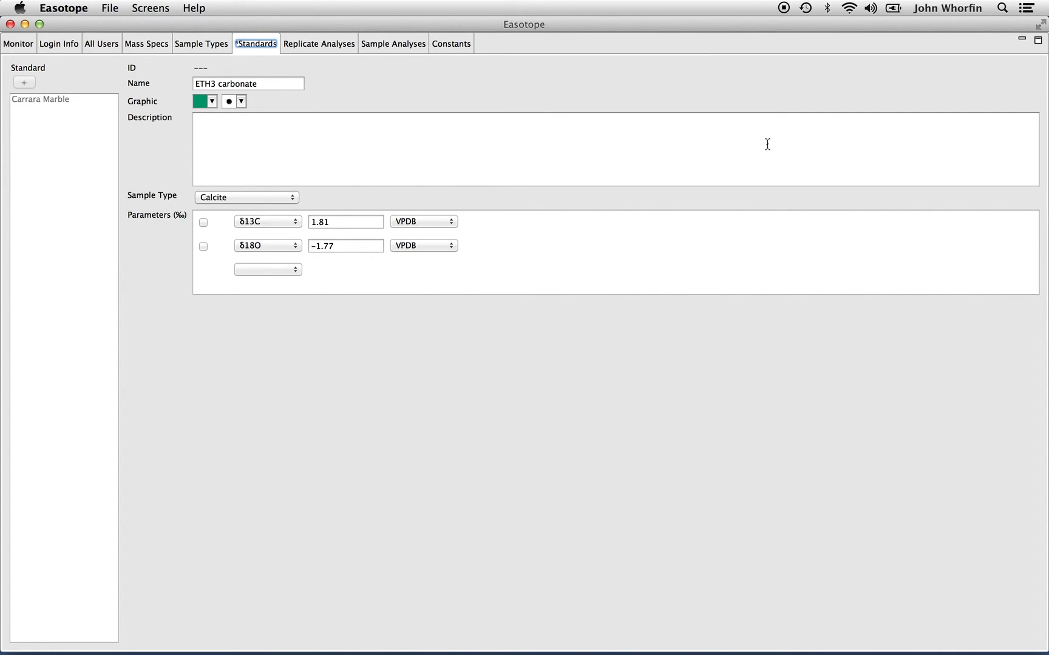
pyautogui.click(134, 8)
pyautogui.moveTo(110, 8)
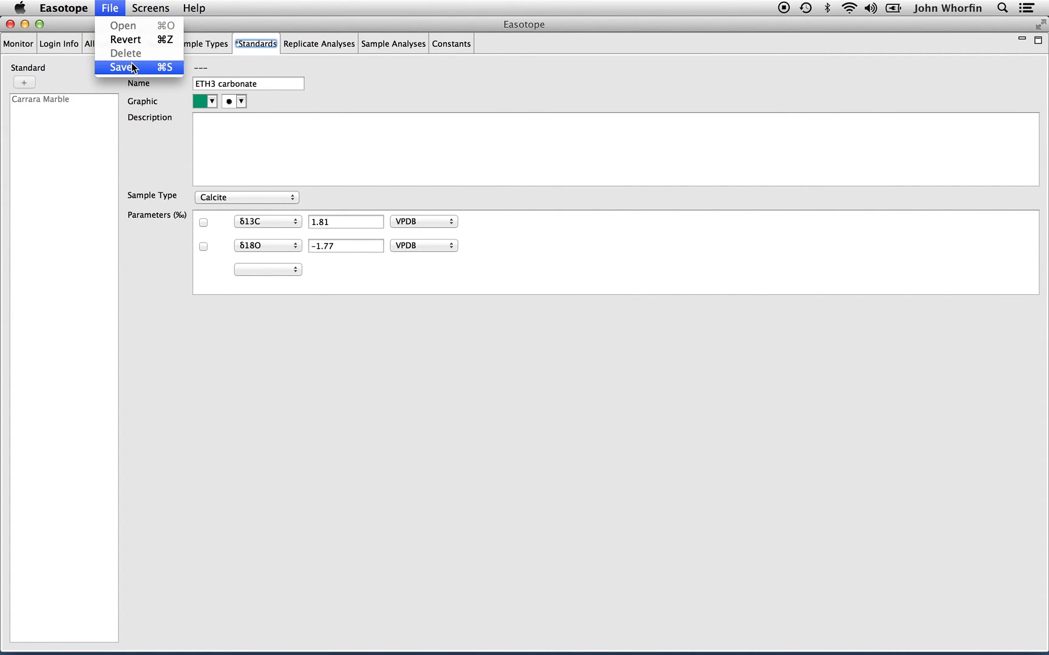
pyautogui.click(132, 67)
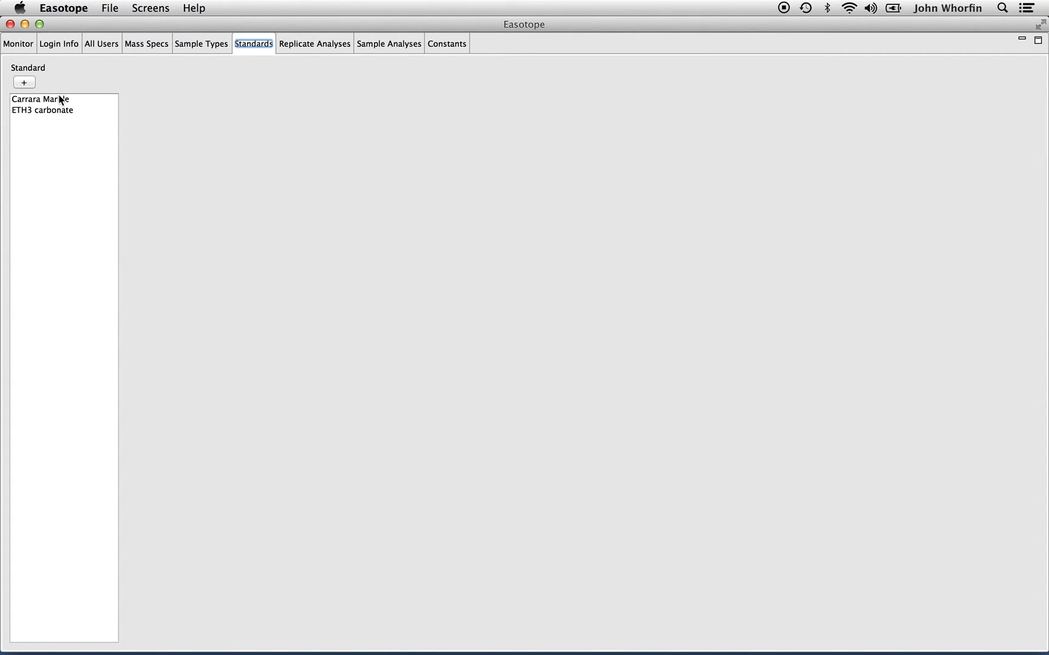
pyautogui.click(60, 99)
# - Compare the saved Carrara Marble and ETH3 carbonate standards, then go to Replicate Analyses
pyautogui.click(58, 109)
pyautogui.click(58, 99)
pyautogui.click(59, 110)
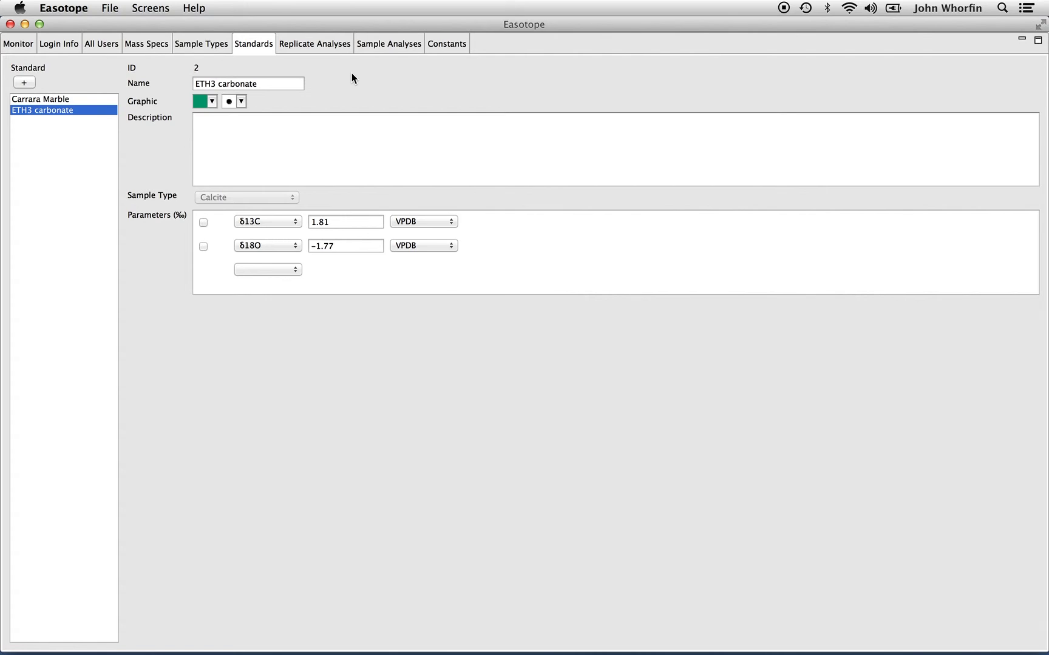
pyautogui.click(306, 45)
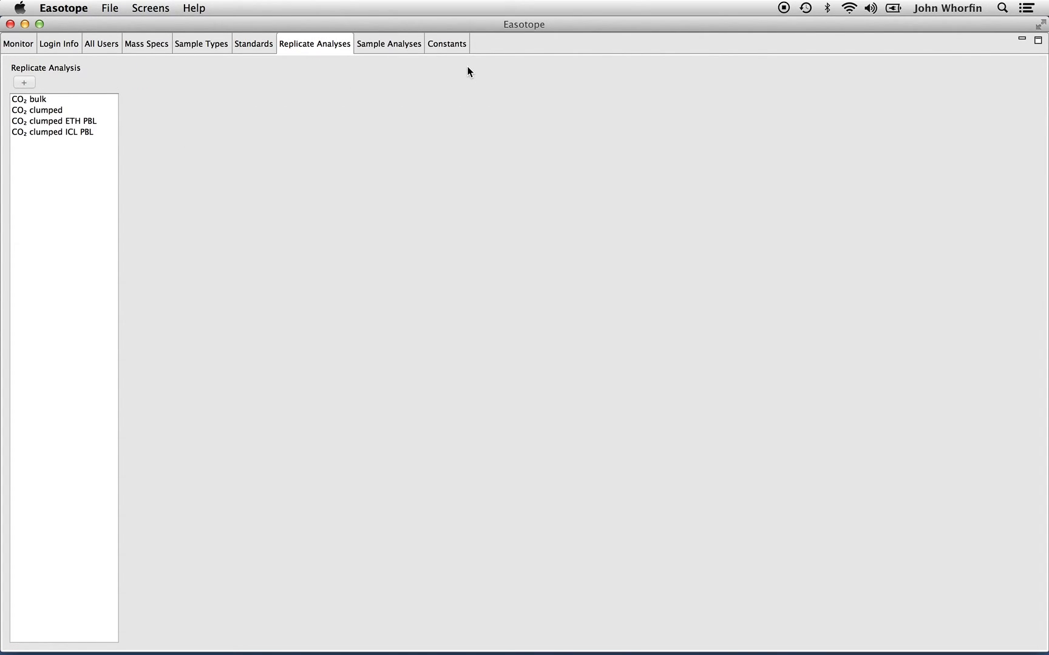
# - Review the CO₂ bulk replicate analysis steps and columns, then go to Sample Analyses
pyautogui.click(50, 102)
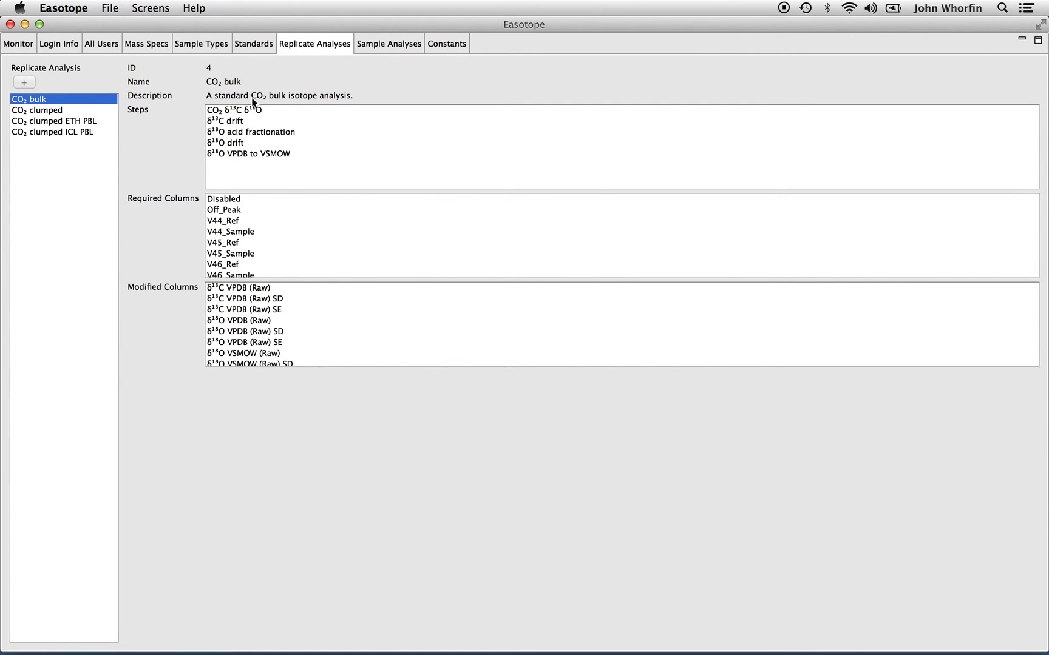
pyautogui.scroll(-2, 272, 212)
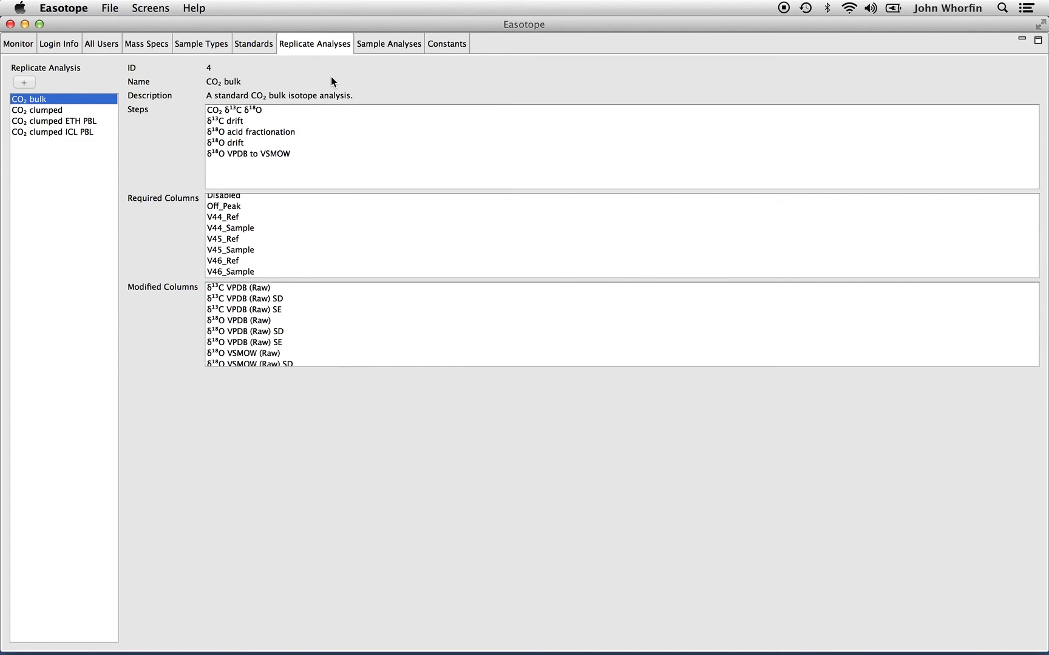
pyautogui.click(332, 47)
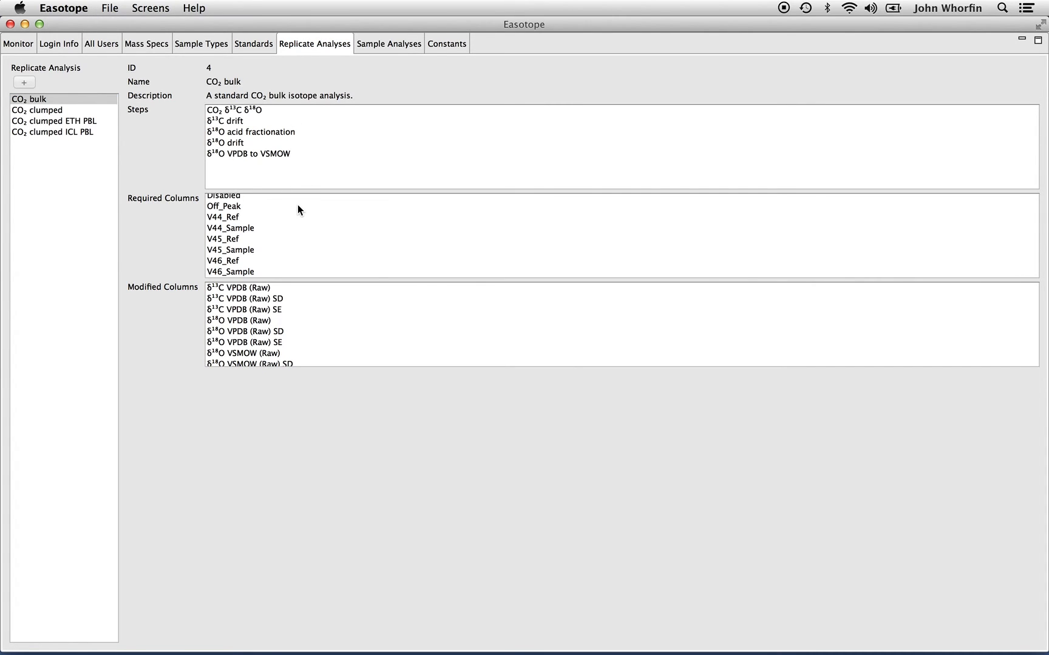
pyautogui.click(375, 43)
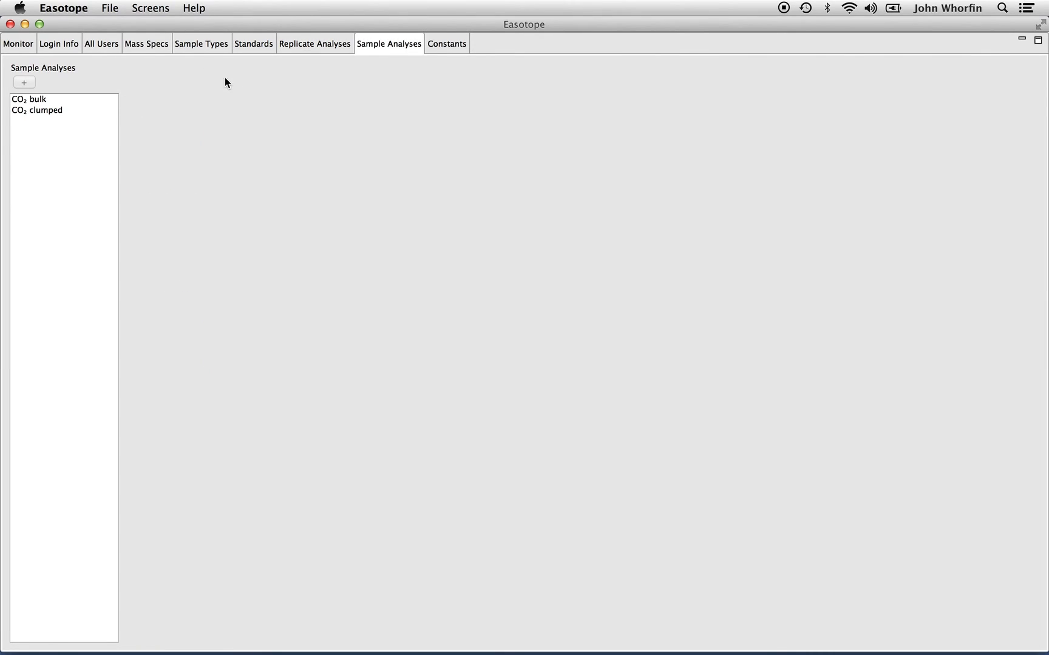
# - Show the CO₂ bulk sample analysis details, then bring up the Constants table
pyautogui.click(73, 98)
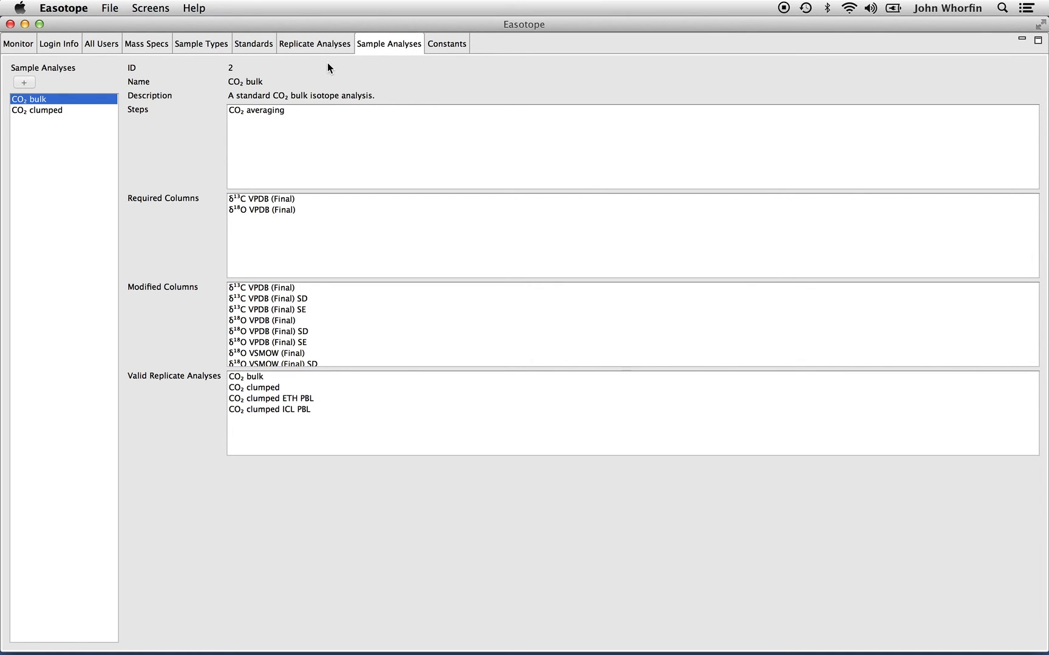
pyautogui.click(440, 42)
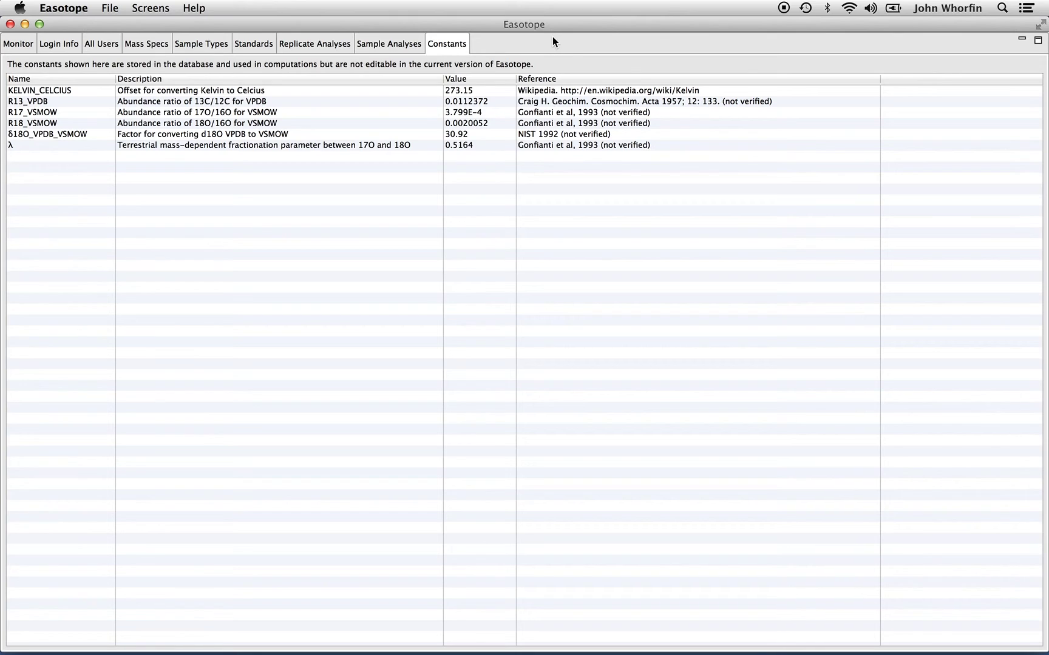